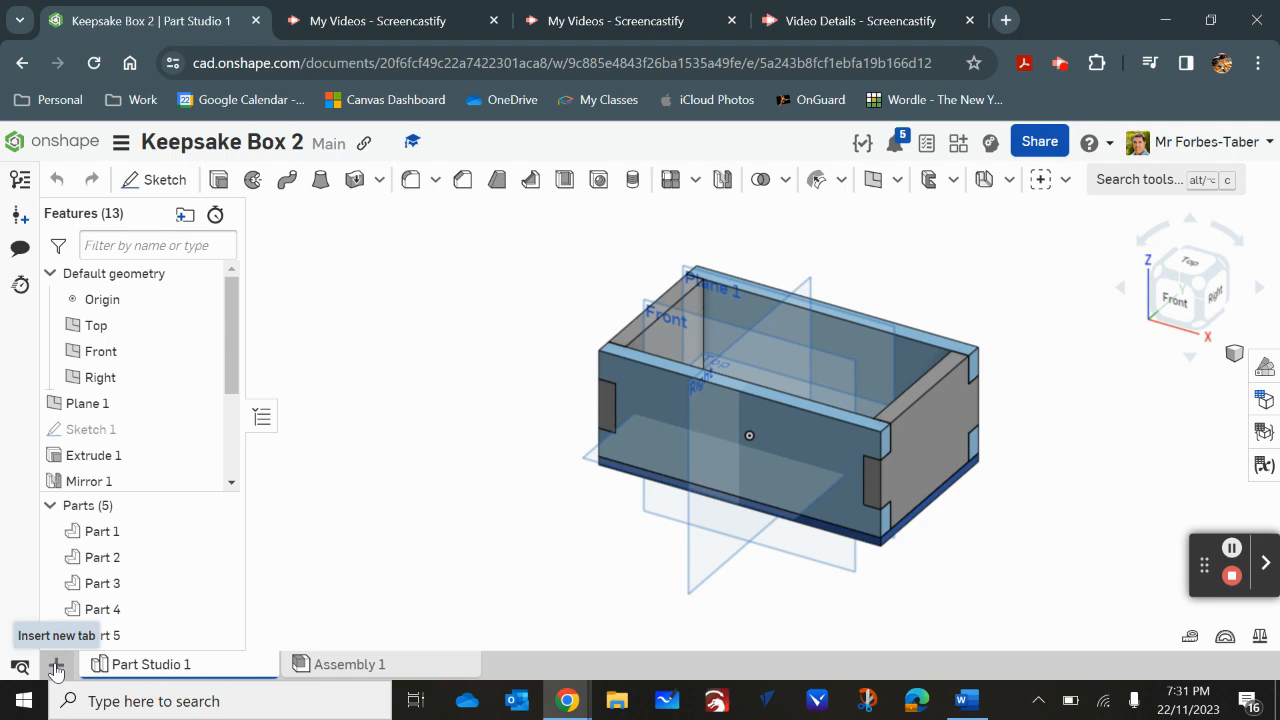
# Create a new drawing with no views from the Onshape ISO_A3.dwt template
pyautogui.click(56, 665)
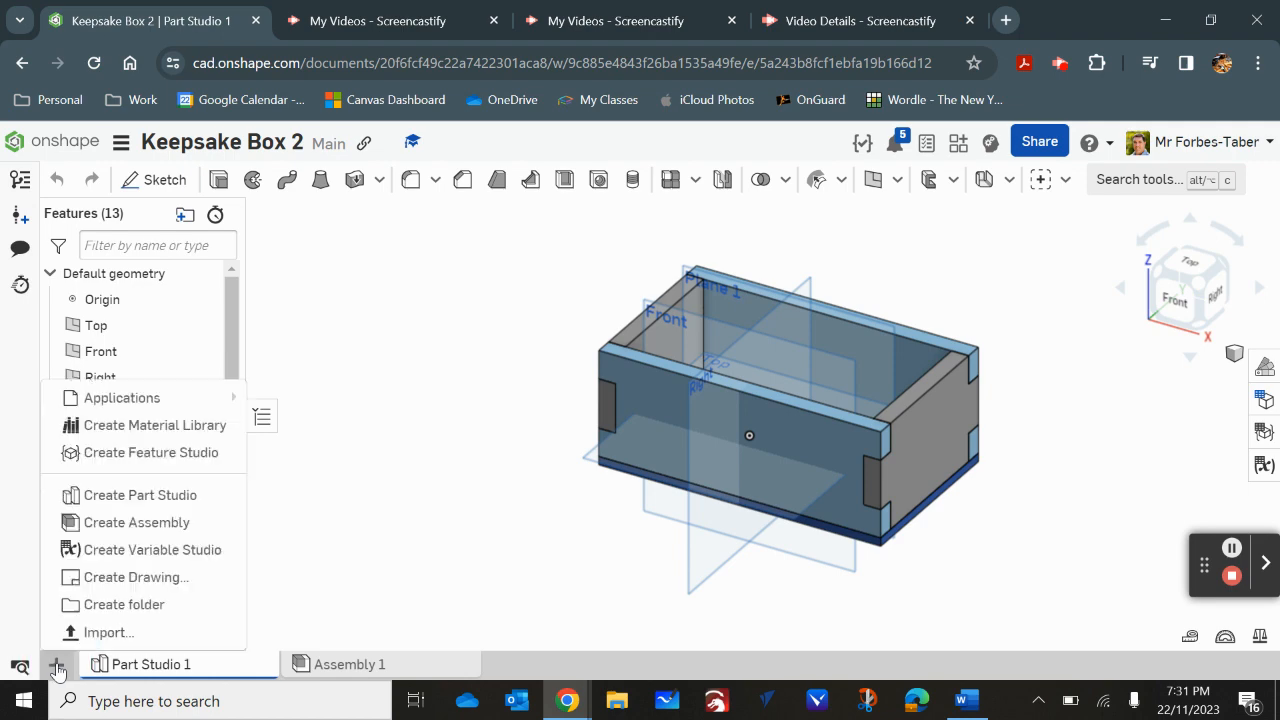
pyautogui.click(127, 580)
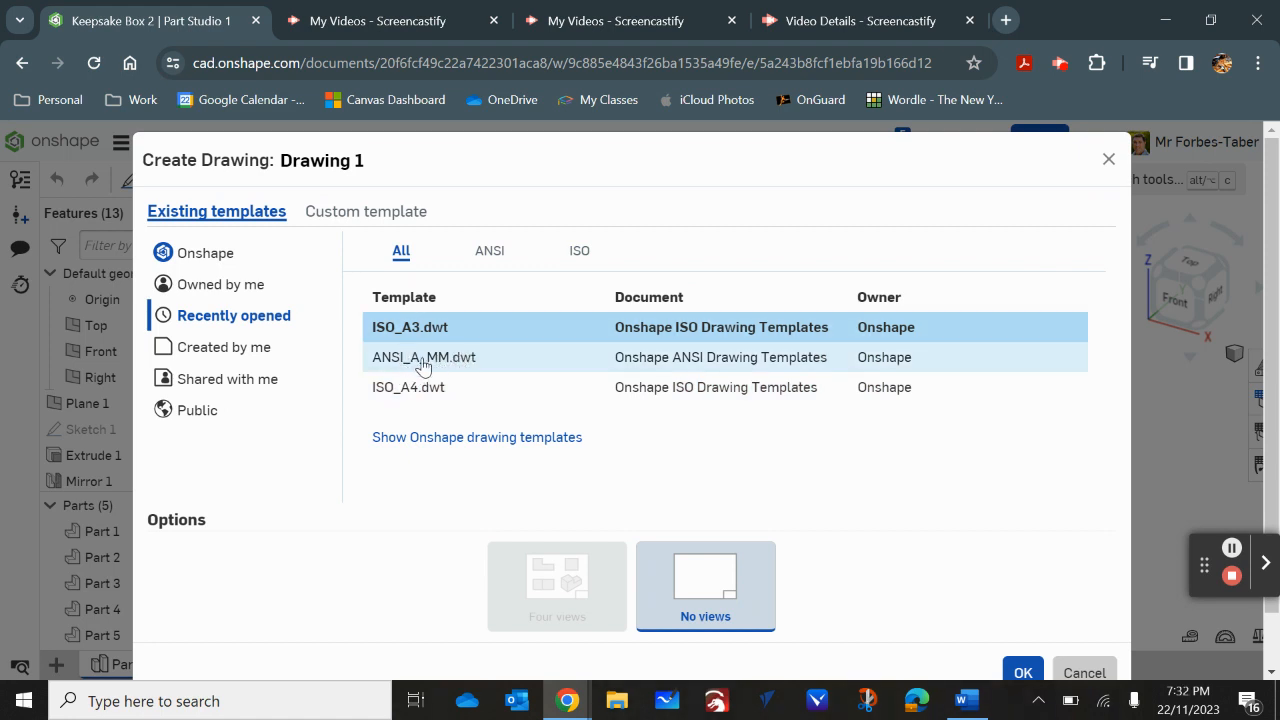
pyautogui.click(196, 258)
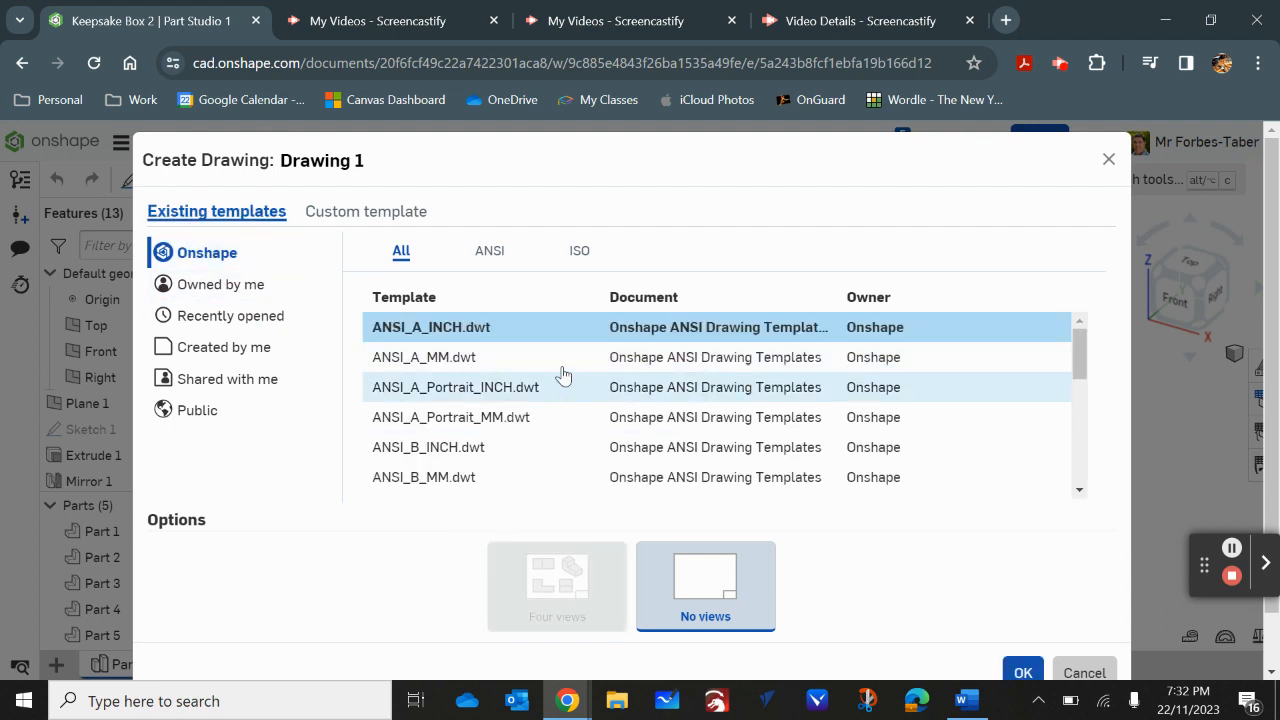
pyautogui.click(578, 256)
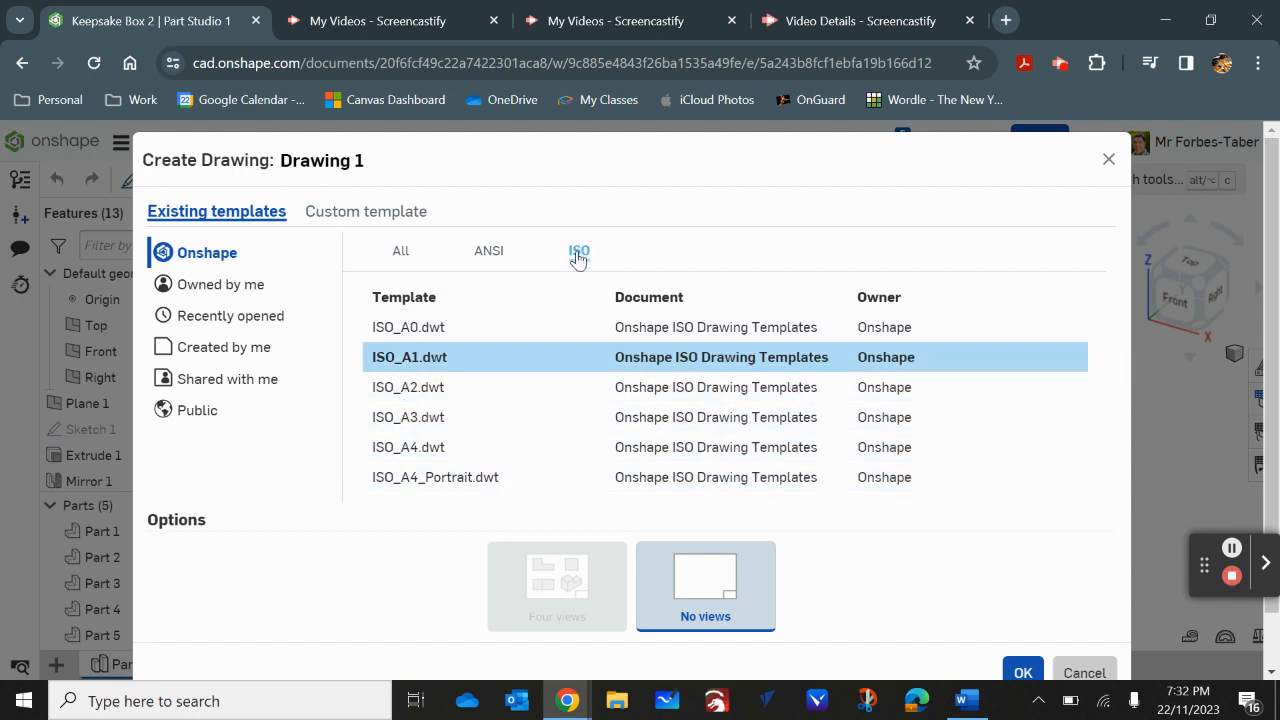
pyautogui.click(712, 420)
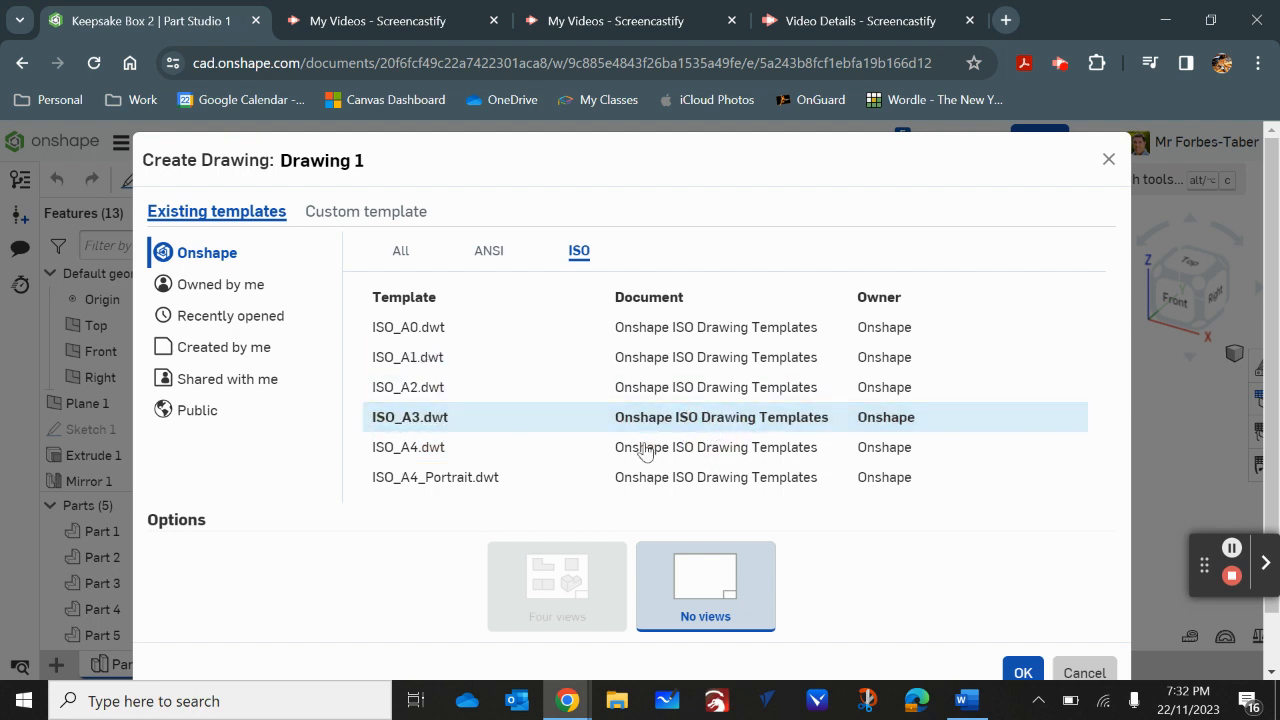
pyautogui.click(1018, 670)
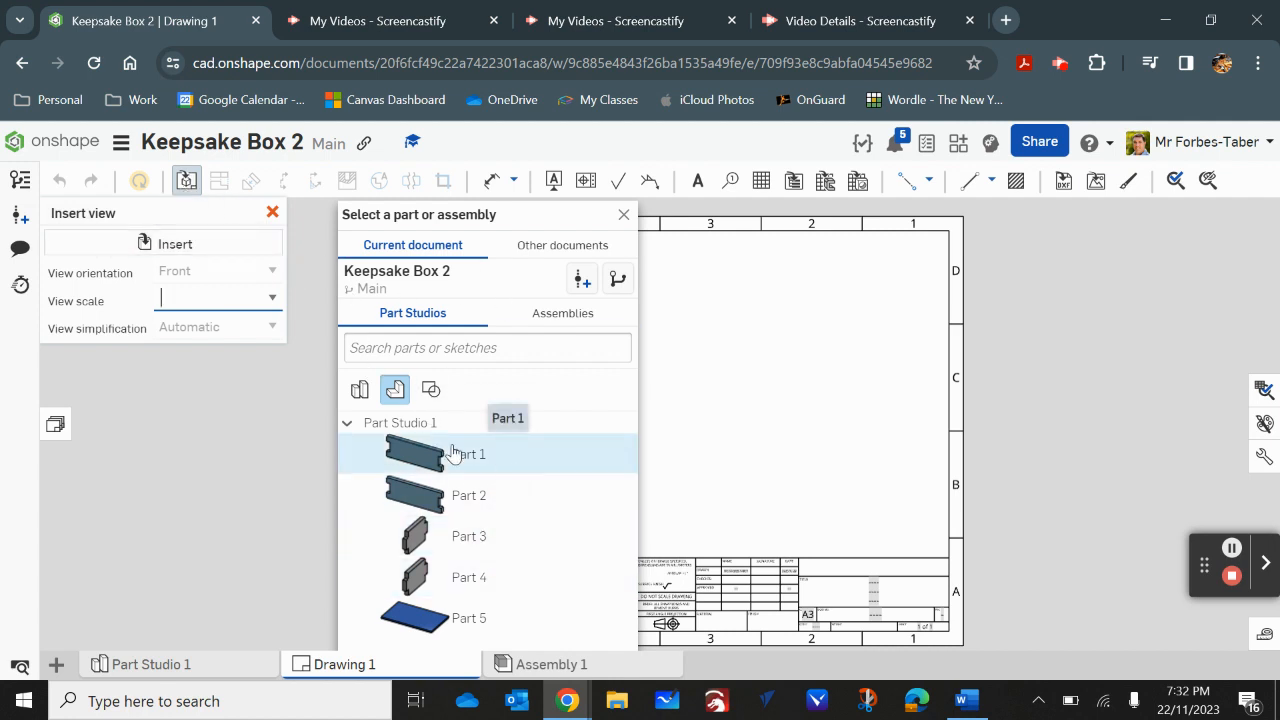
# Insert a front view of the whole Part Studio 1 at 1:2 scale, right of centre on the sheet above the title block
pyautogui.click(360, 392)
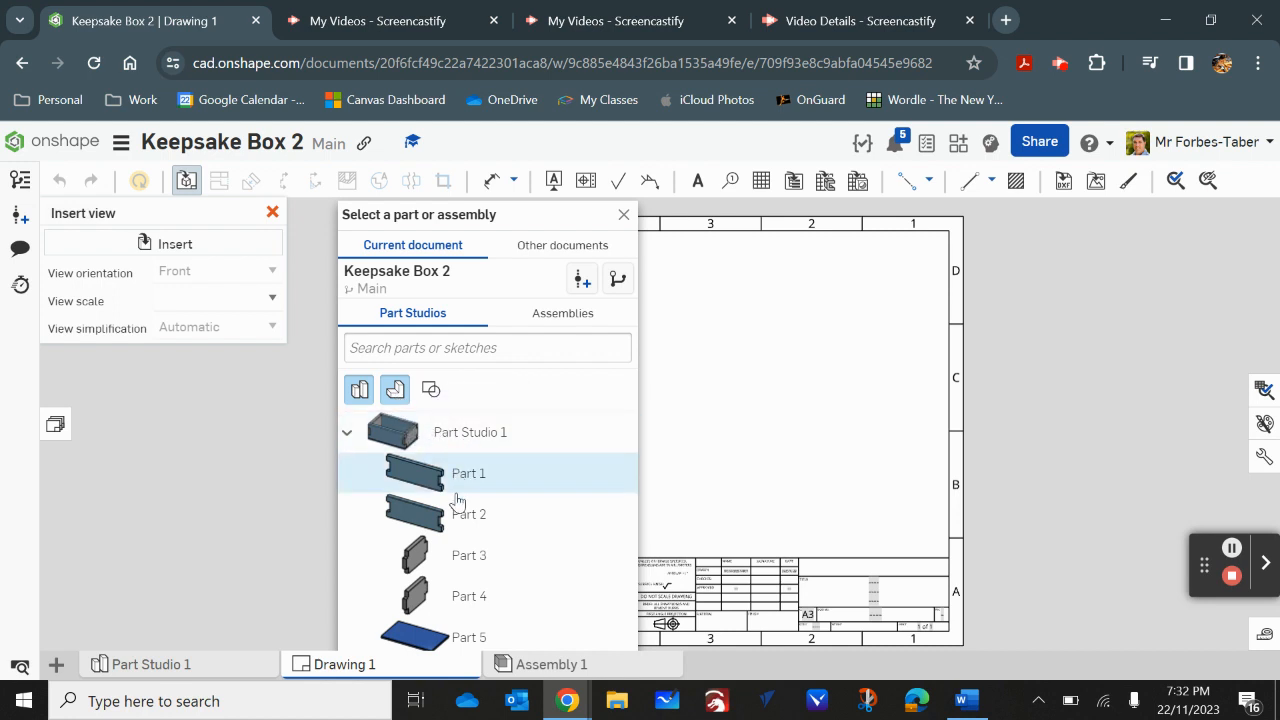
pyautogui.click(358, 391)
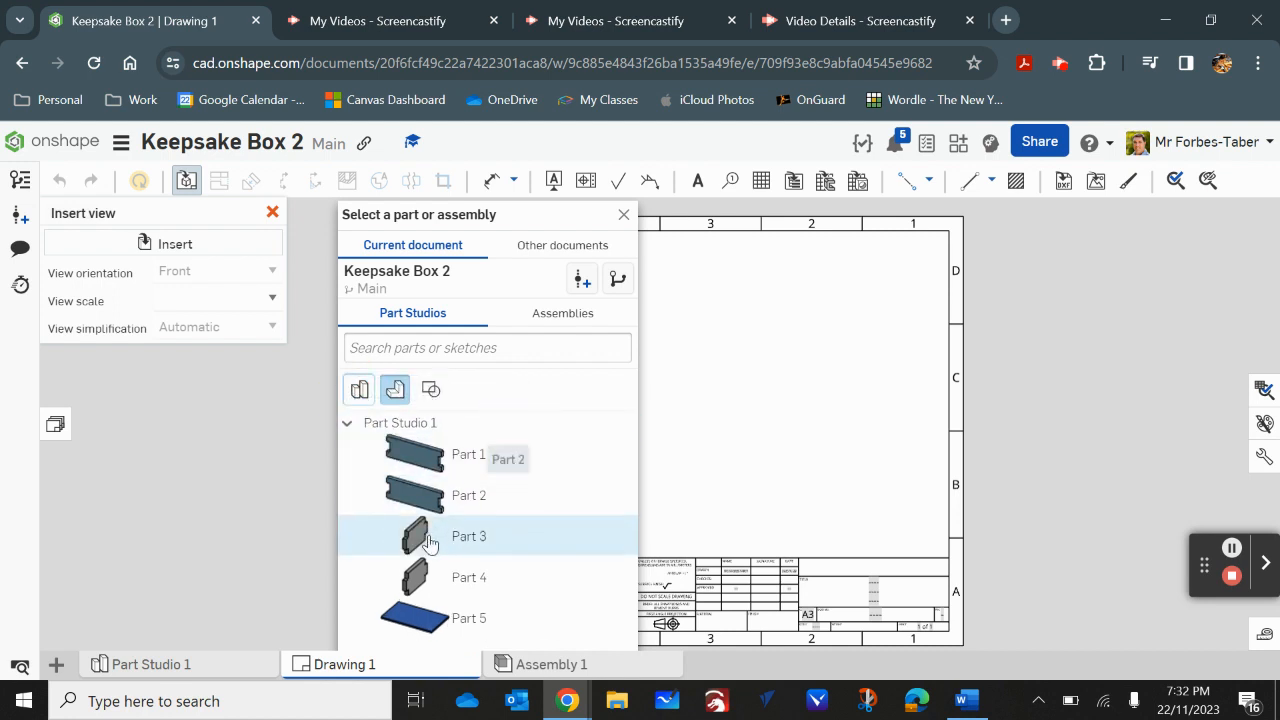
pyautogui.click(360, 390)
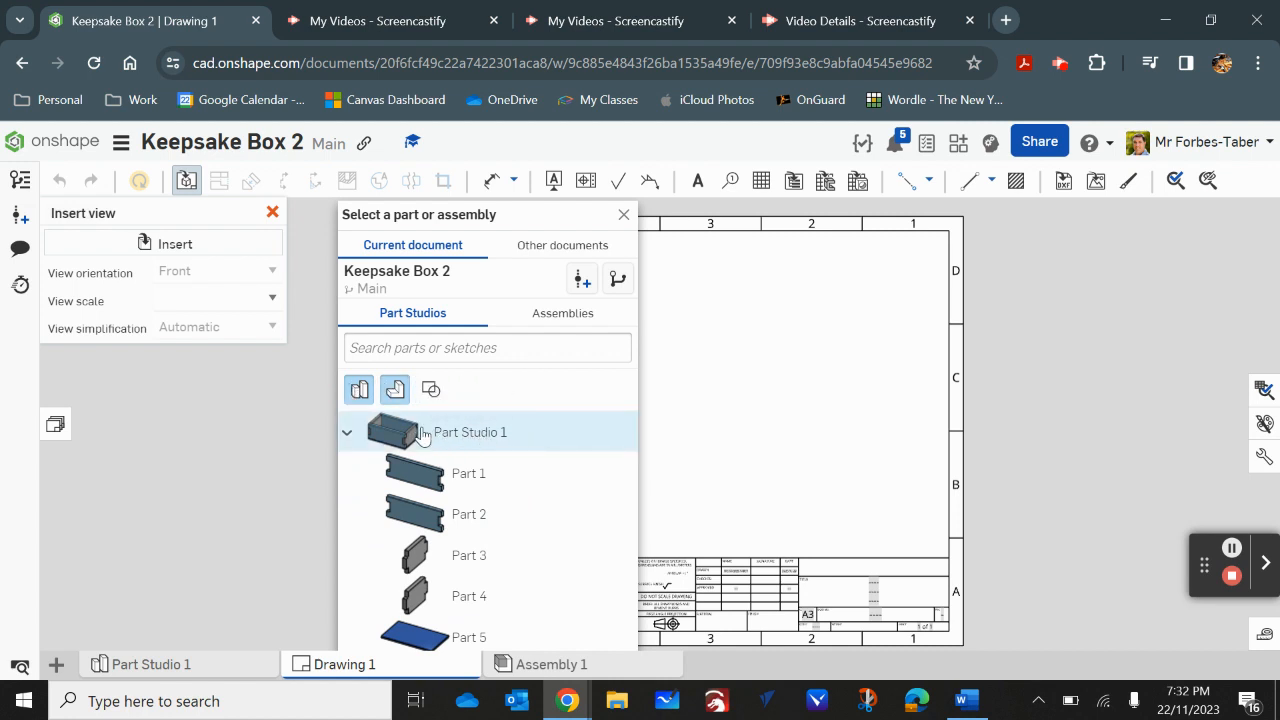
pyautogui.click(453, 435)
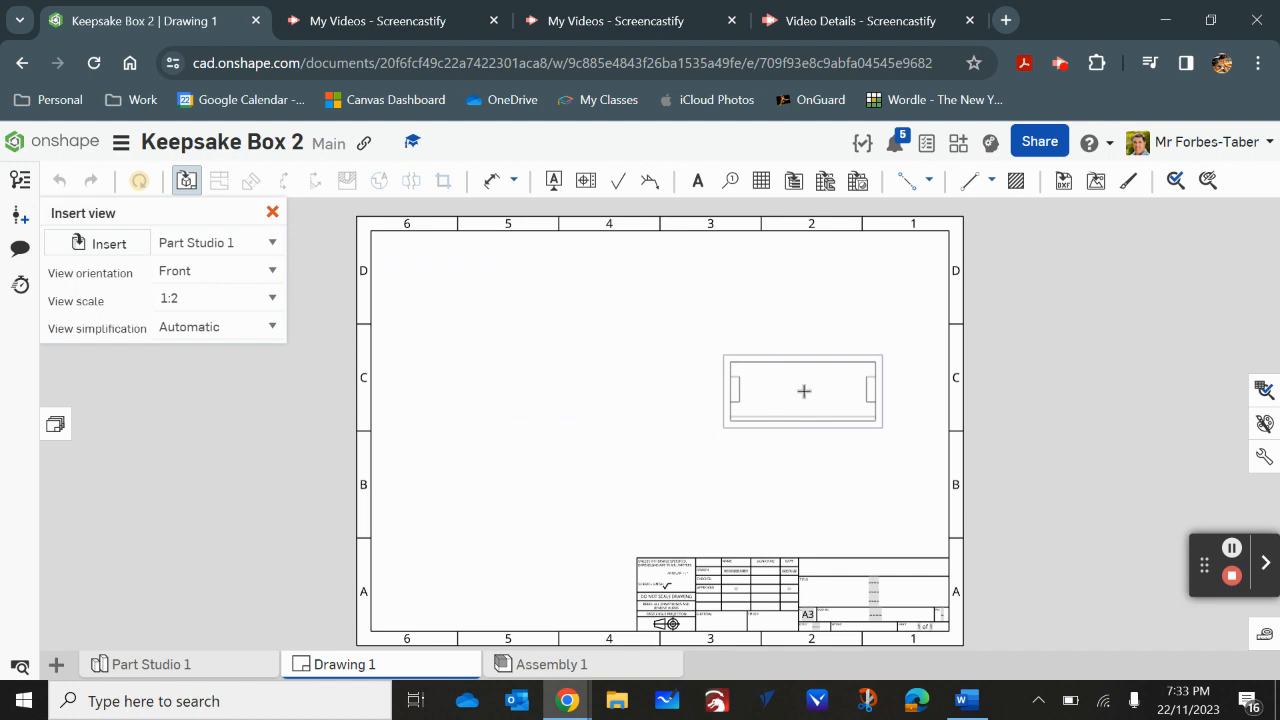
pyautogui.click(752, 384)
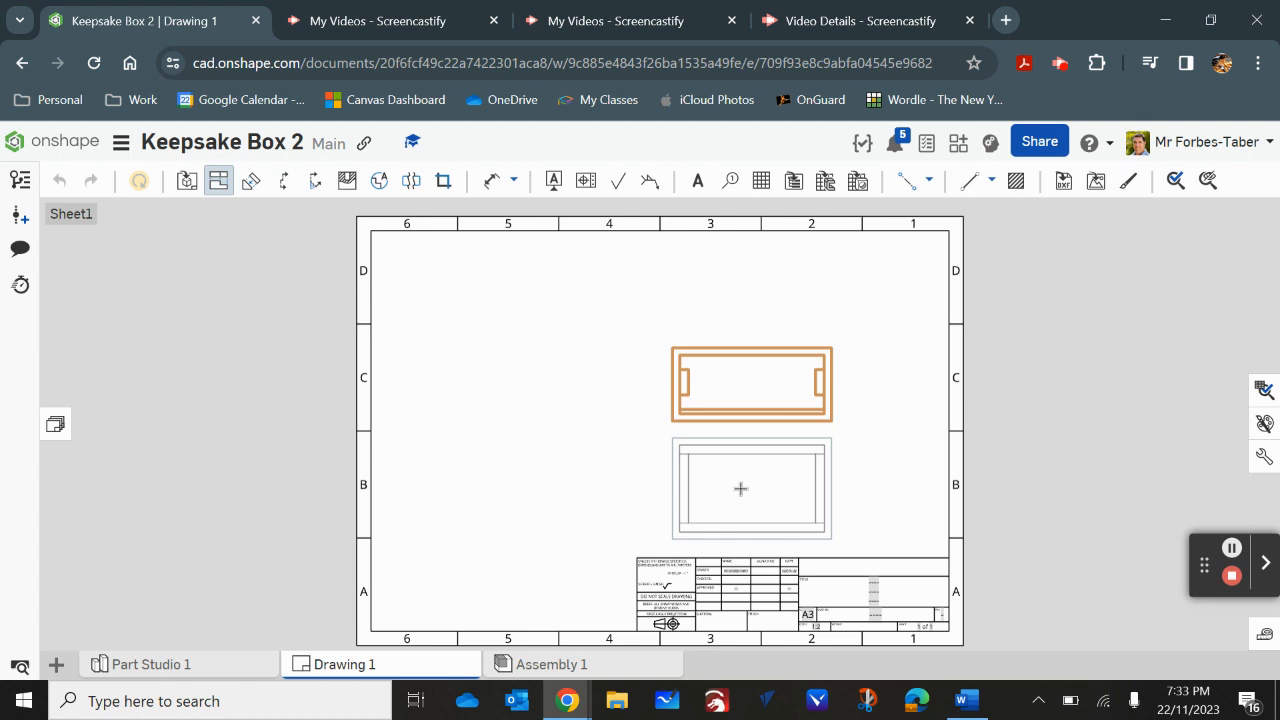
# Project a top view below the front view, an end view to its left and an isometric view diagonally down-left
pyautogui.click(741, 488)
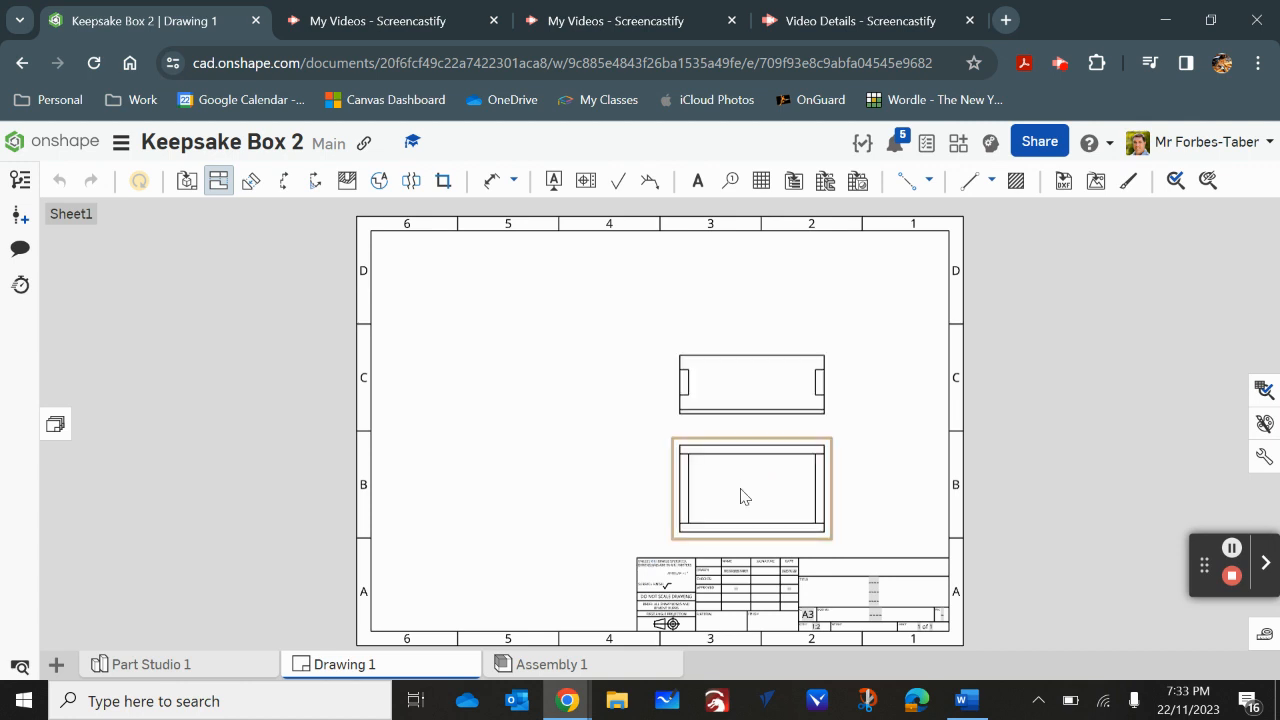
pyautogui.click(766, 384)
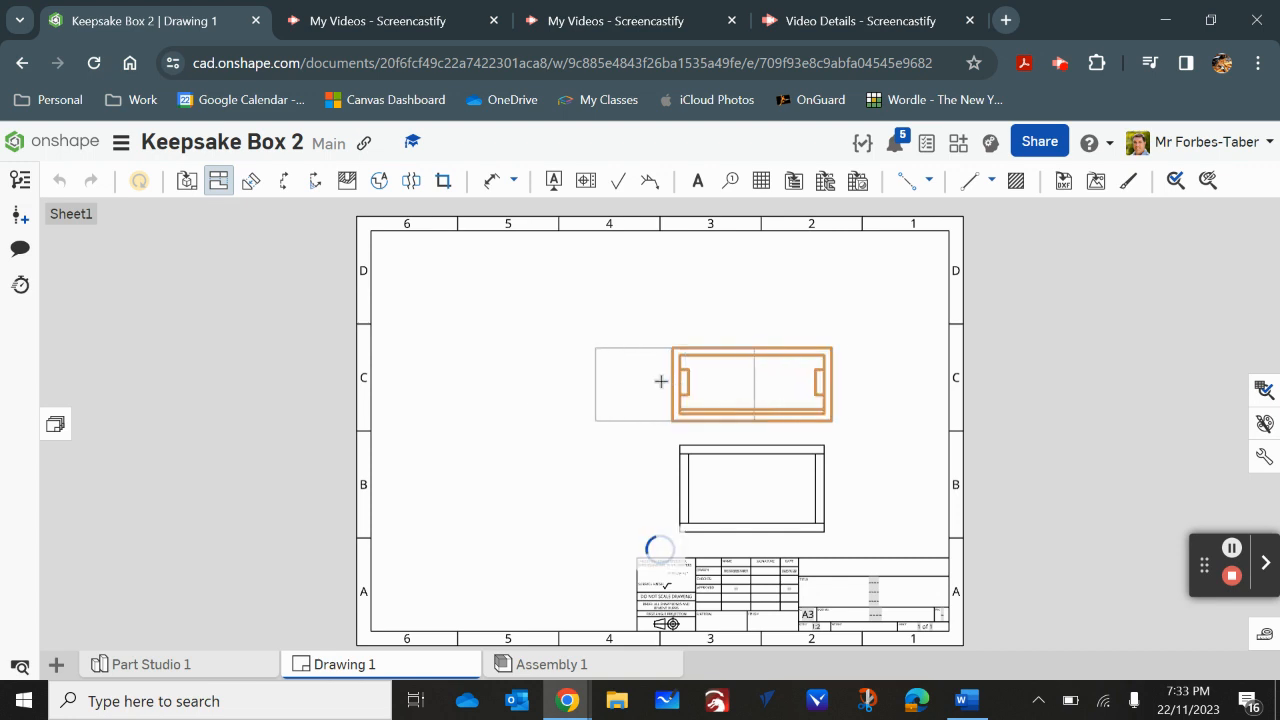
pyautogui.click(608, 379)
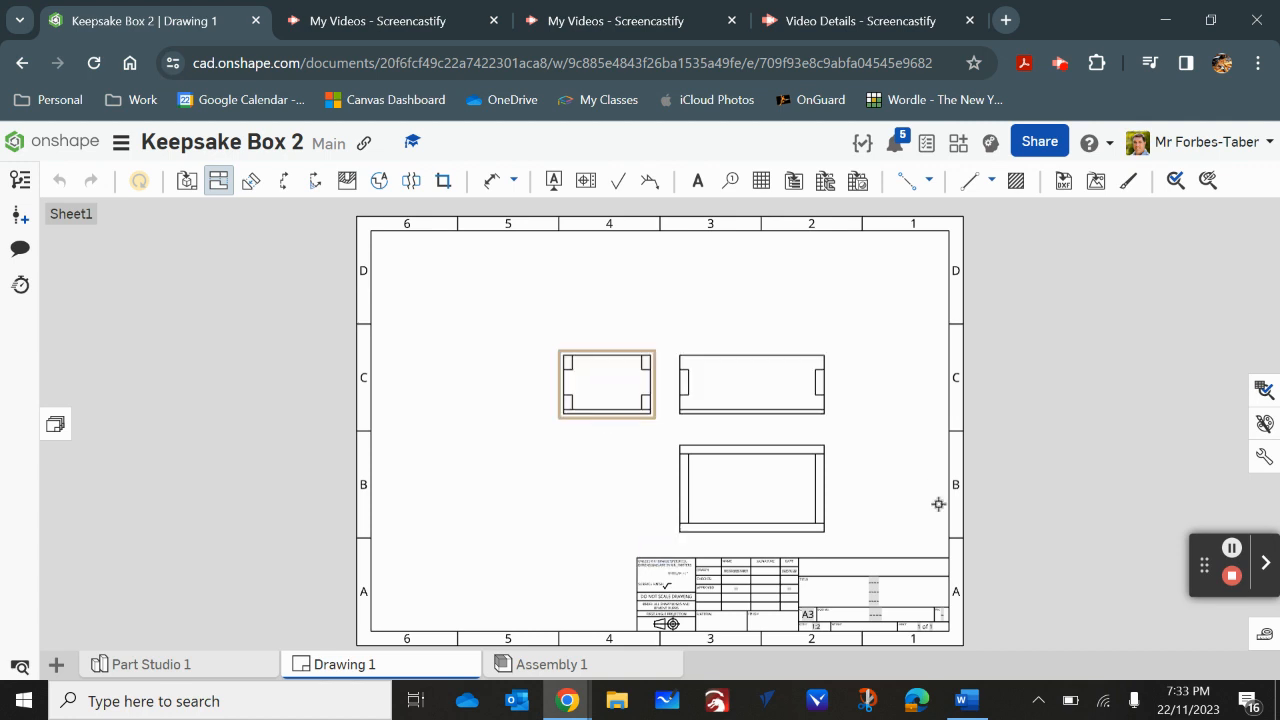
pyautogui.click(746, 378)
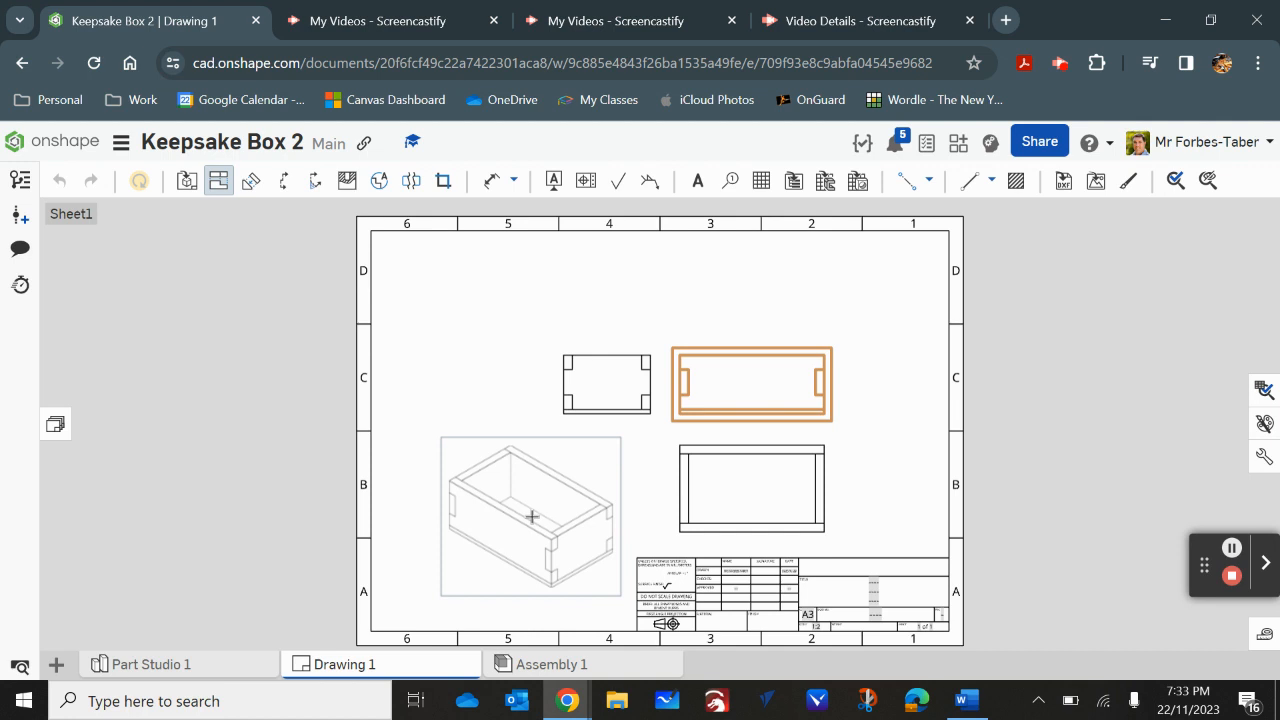
pyautogui.click(532, 516)
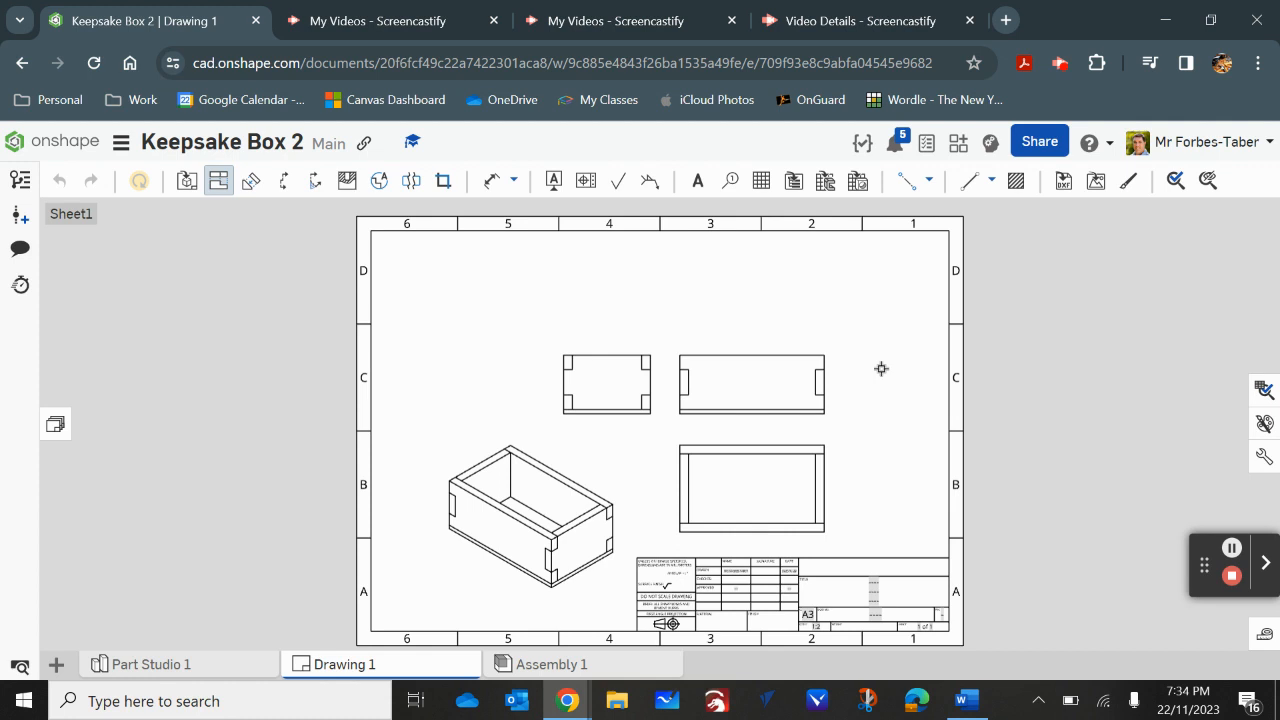
# Spread out the views by moving the front view higher on the sheet and the top view slightly up and to the right
pyautogui.click(724, 376)
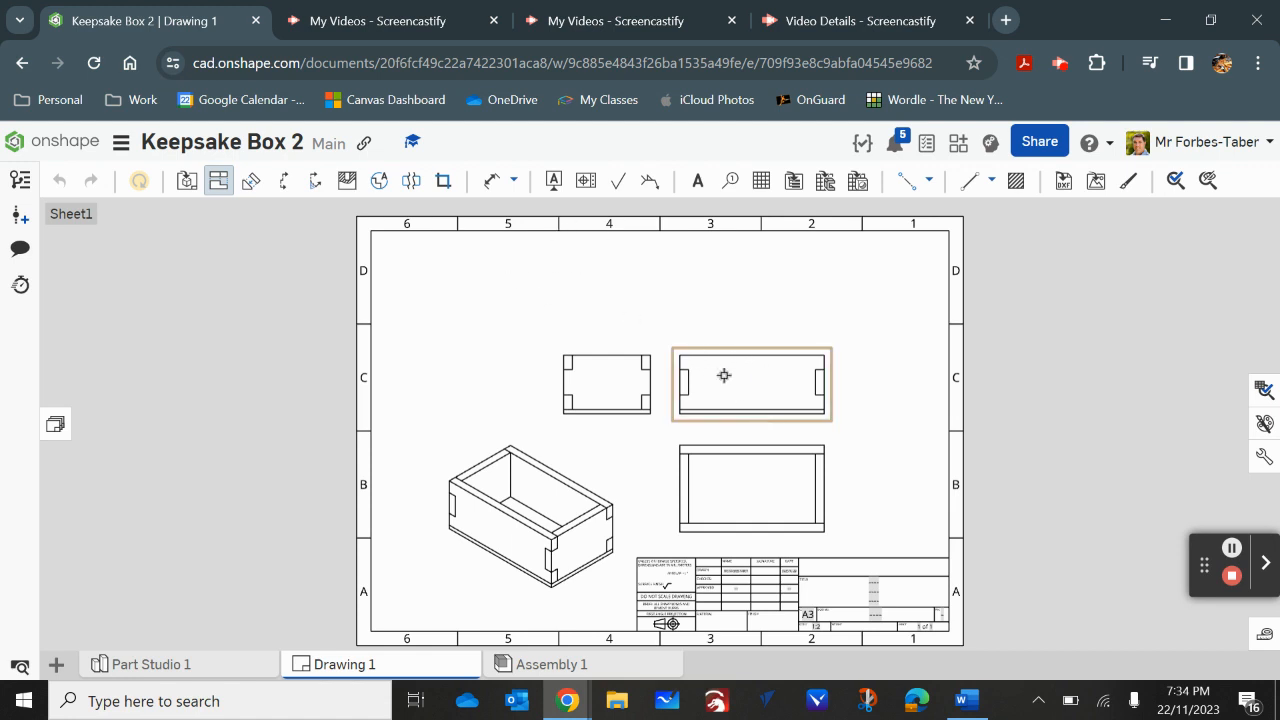
pyautogui.click(221, 187)
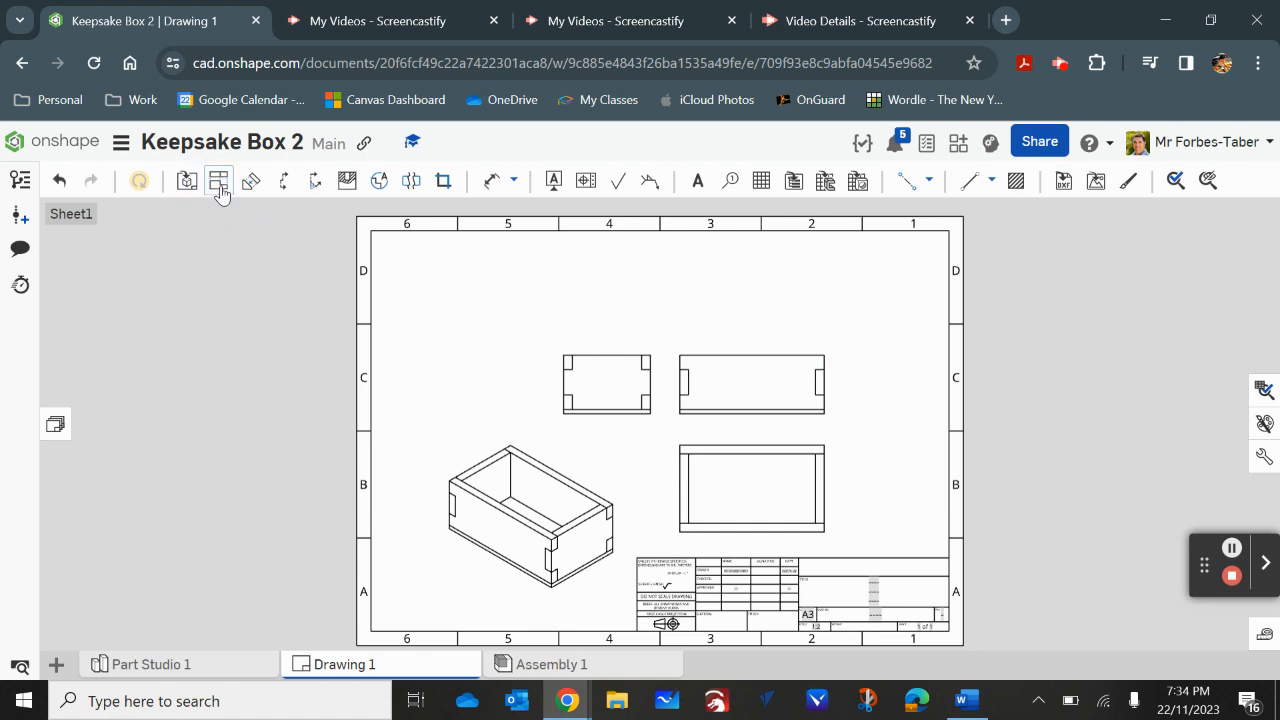
pyautogui.moveTo(781, 388); pyautogui.dragTo(782, 338)
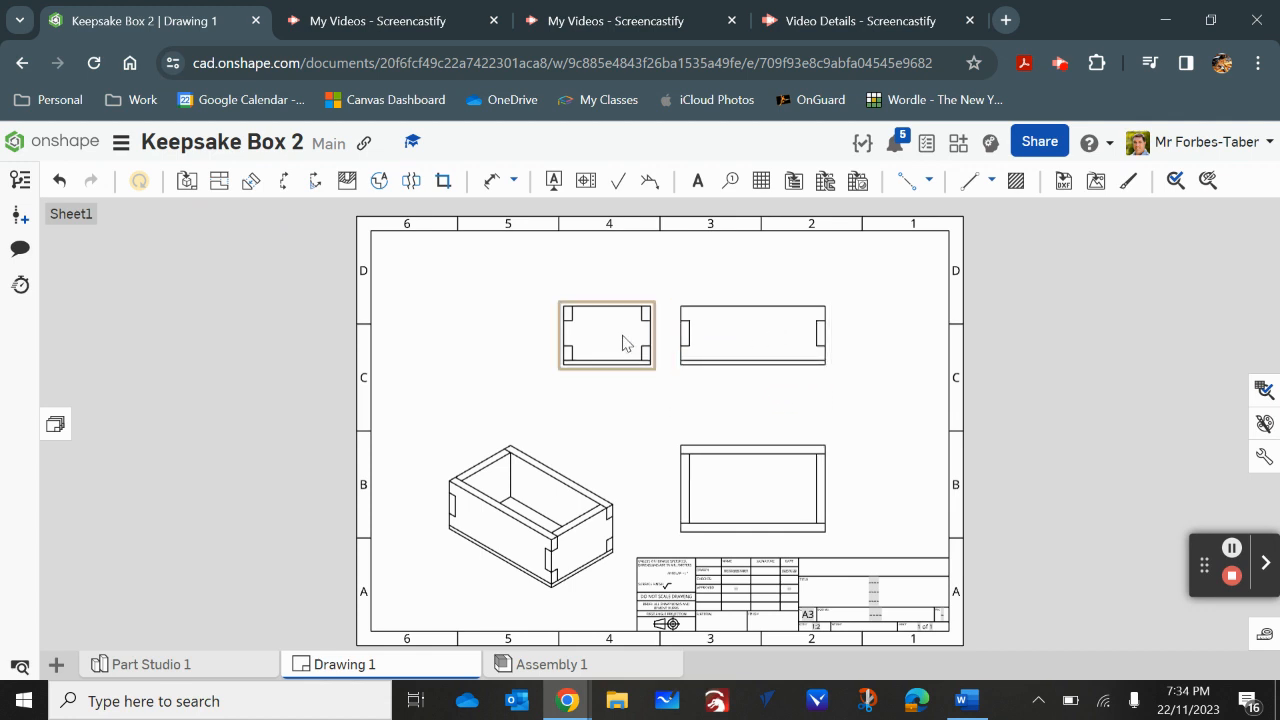
pyautogui.moveTo(733, 500); pyautogui.dragTo(757, 470)
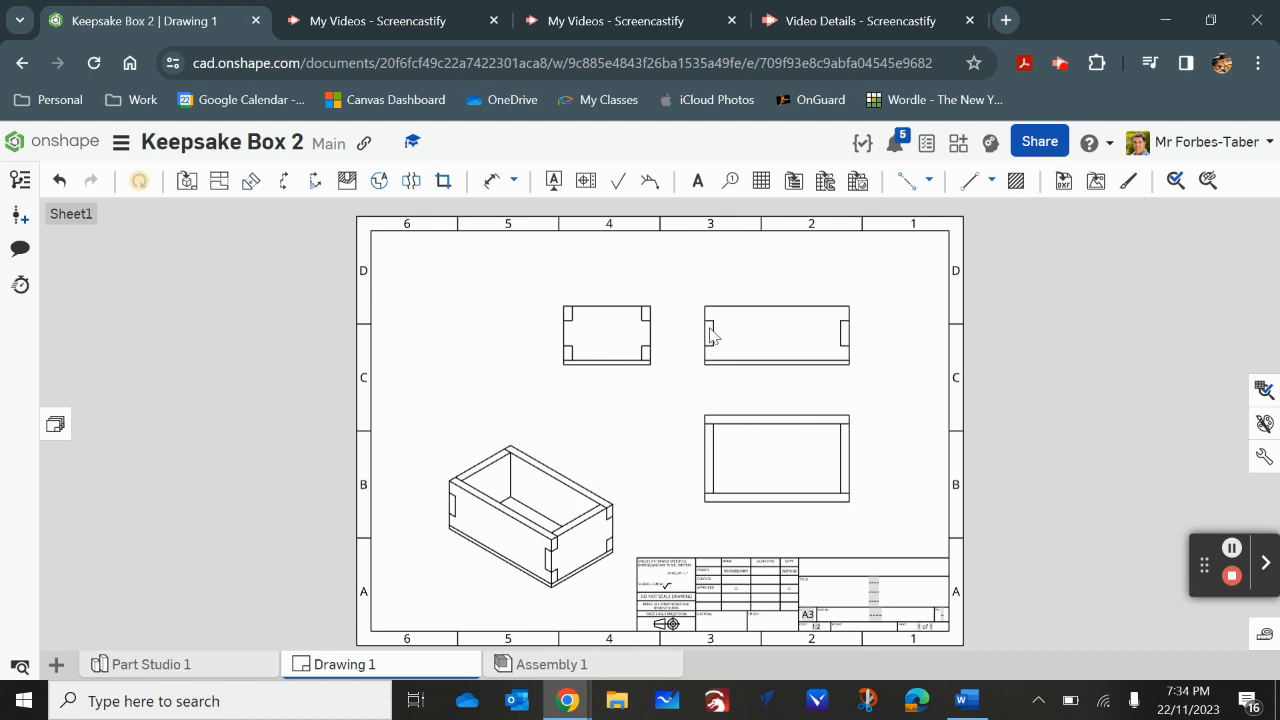
# Add the note "End" beneath the end view with a text height of 8
pyautogui.click(698, 182)
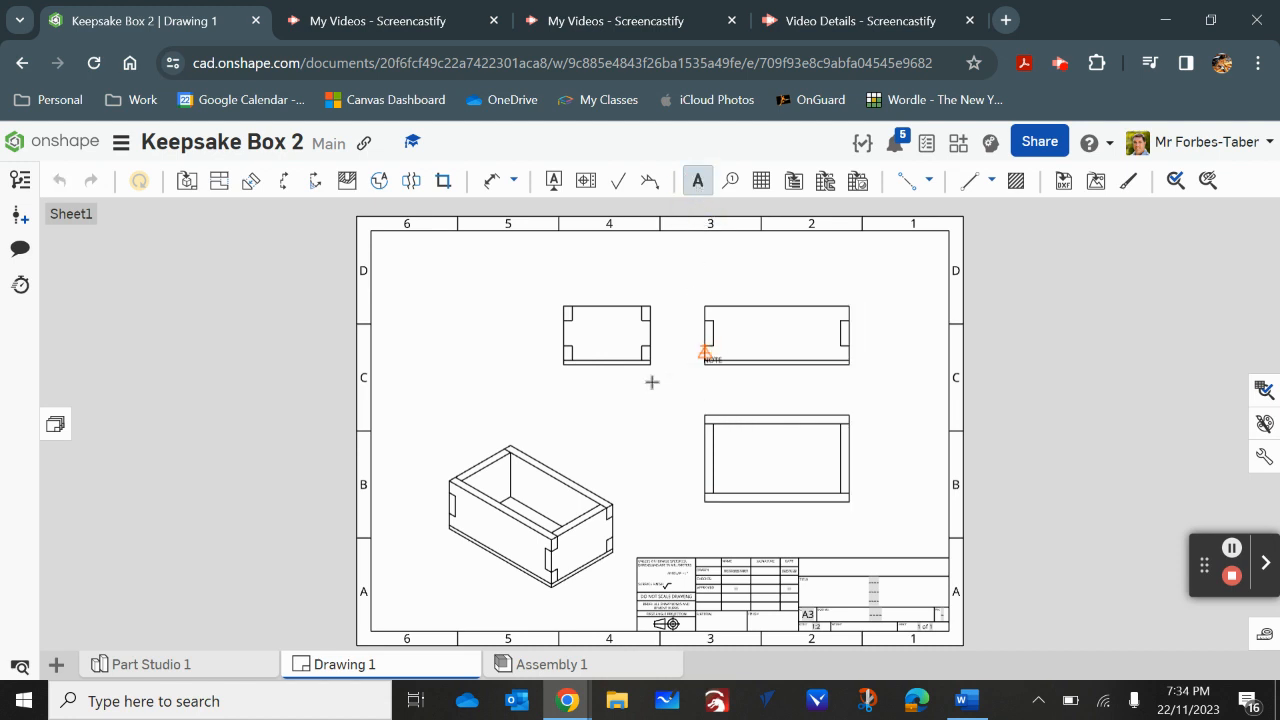
pyautogui.click(593, 380)
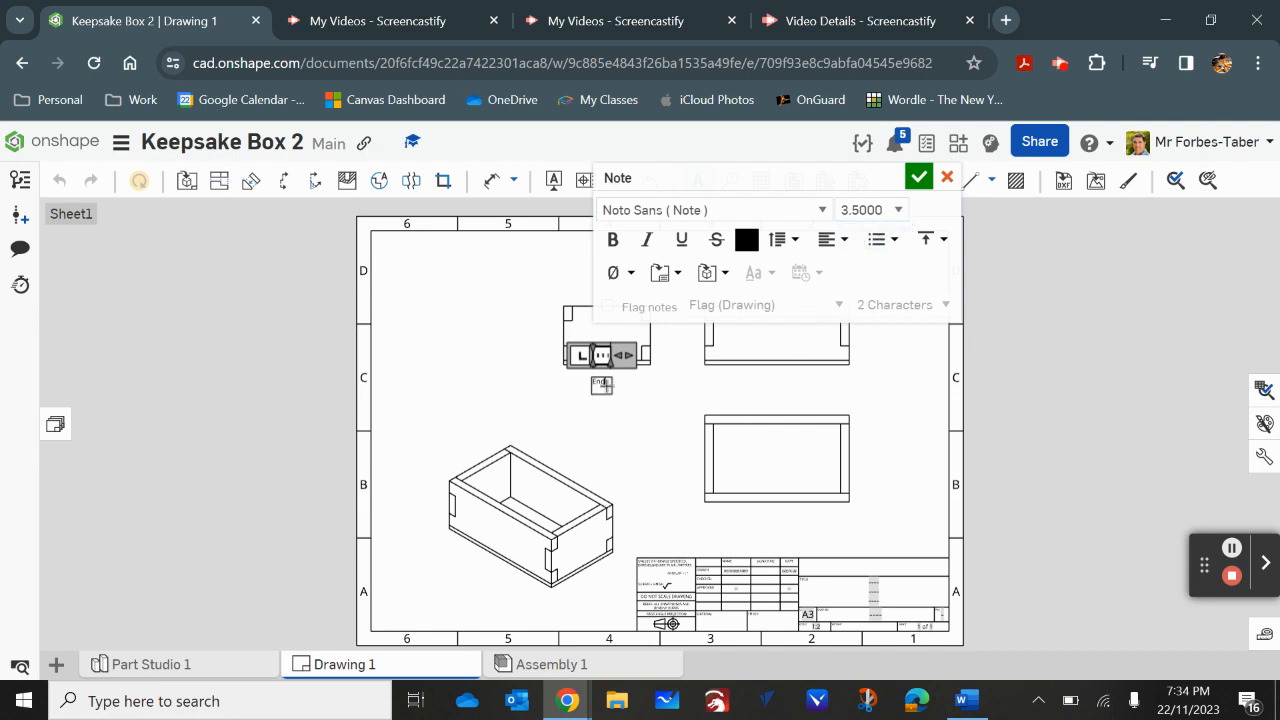
pyautogui.doubleClick(603, 381)
pyautogui.click(899, 212)
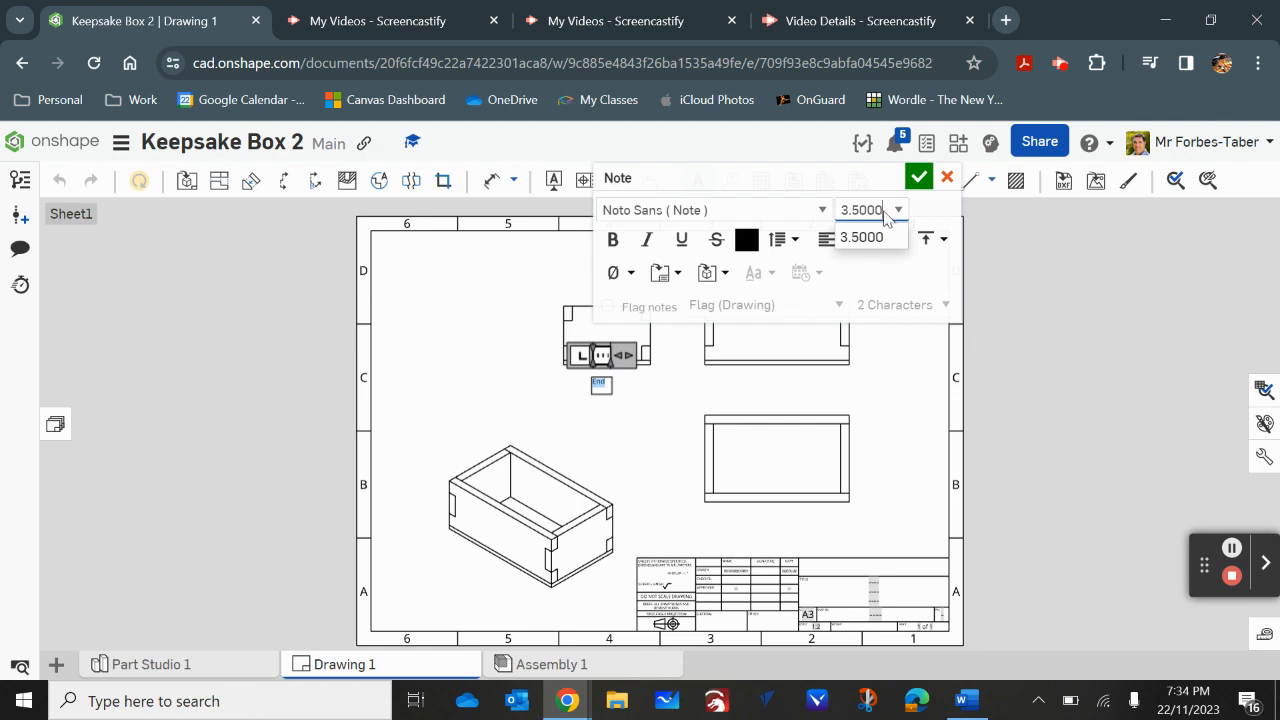
pyautogui.doubleClick(882, 211)
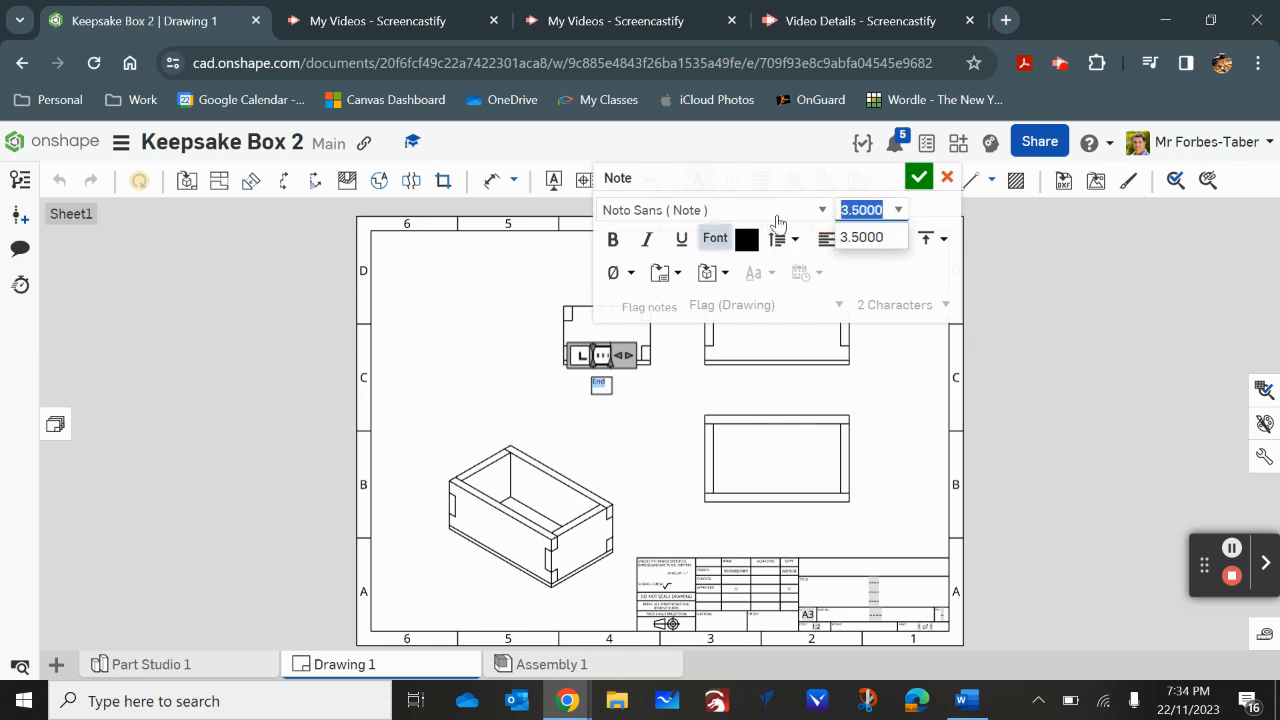
pyautogui.write('8')
pyautogui.press('Return')
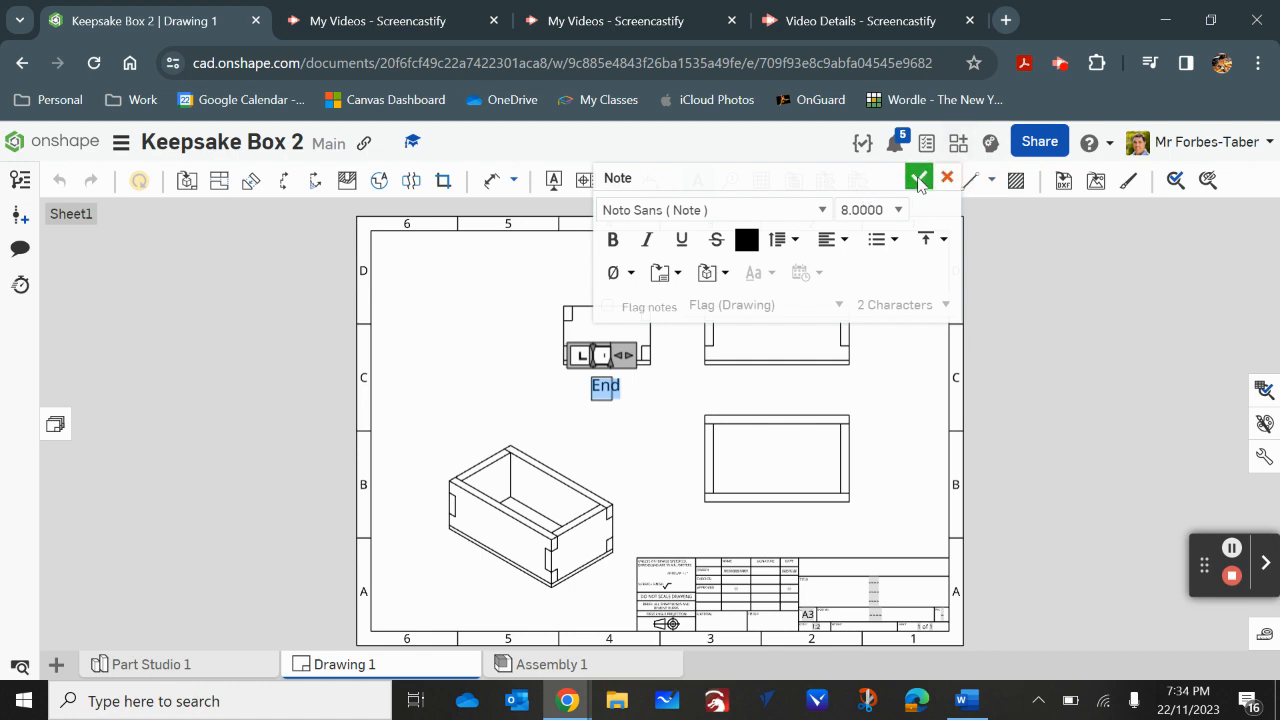
# Add the note "Side" beneath the front view with a text height of 8
pyautogui.click(744, 380)
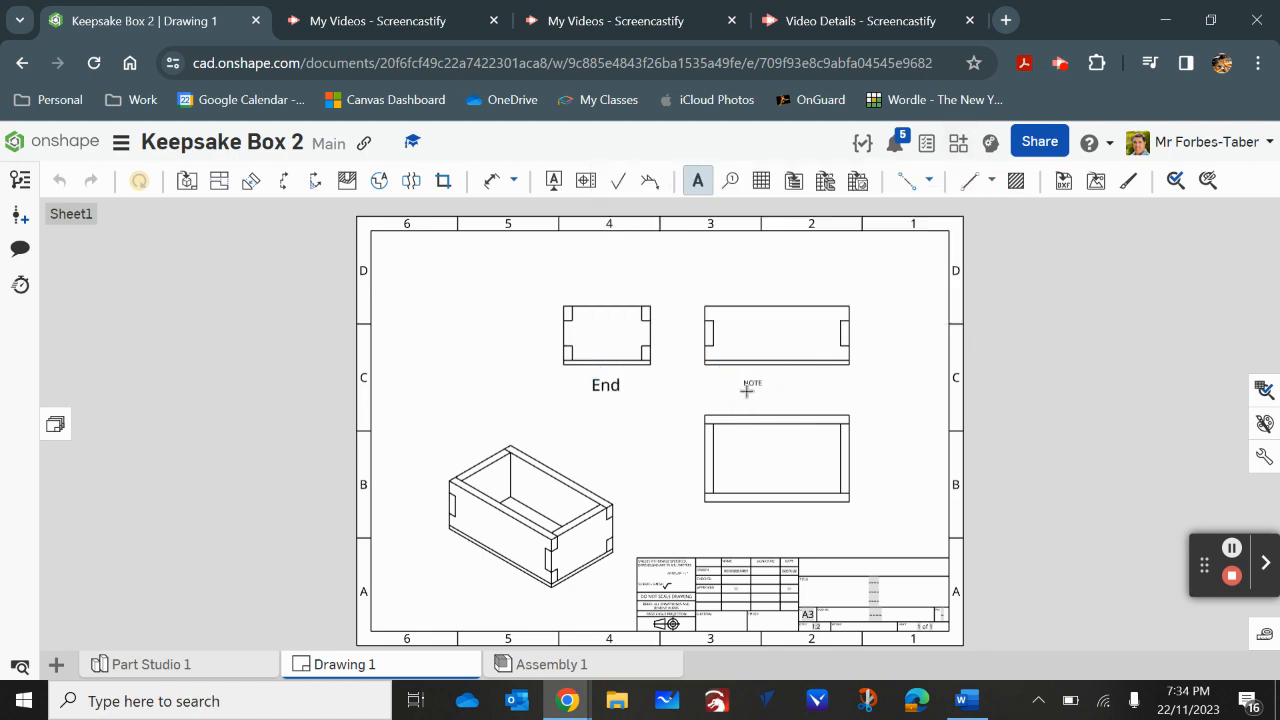
pyautogui.click(762, 389)
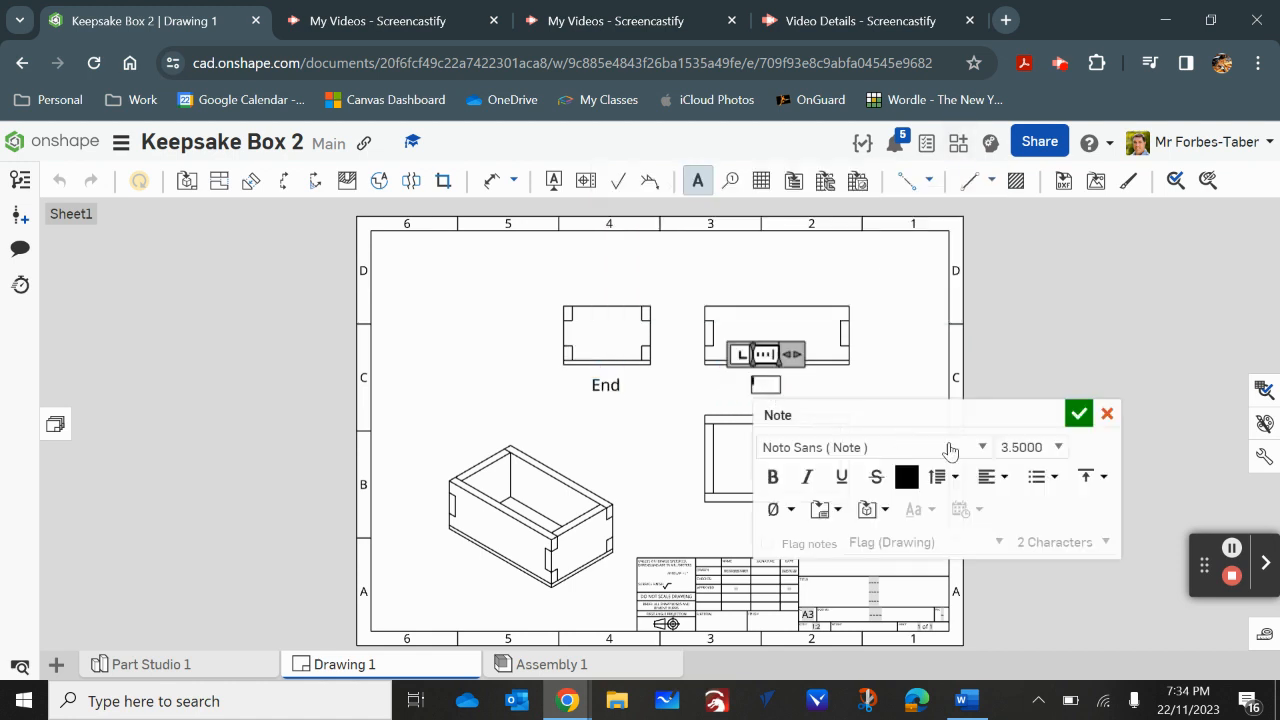
pyautogui.click(1060, 448)
pyautogui.click(1032, 500)
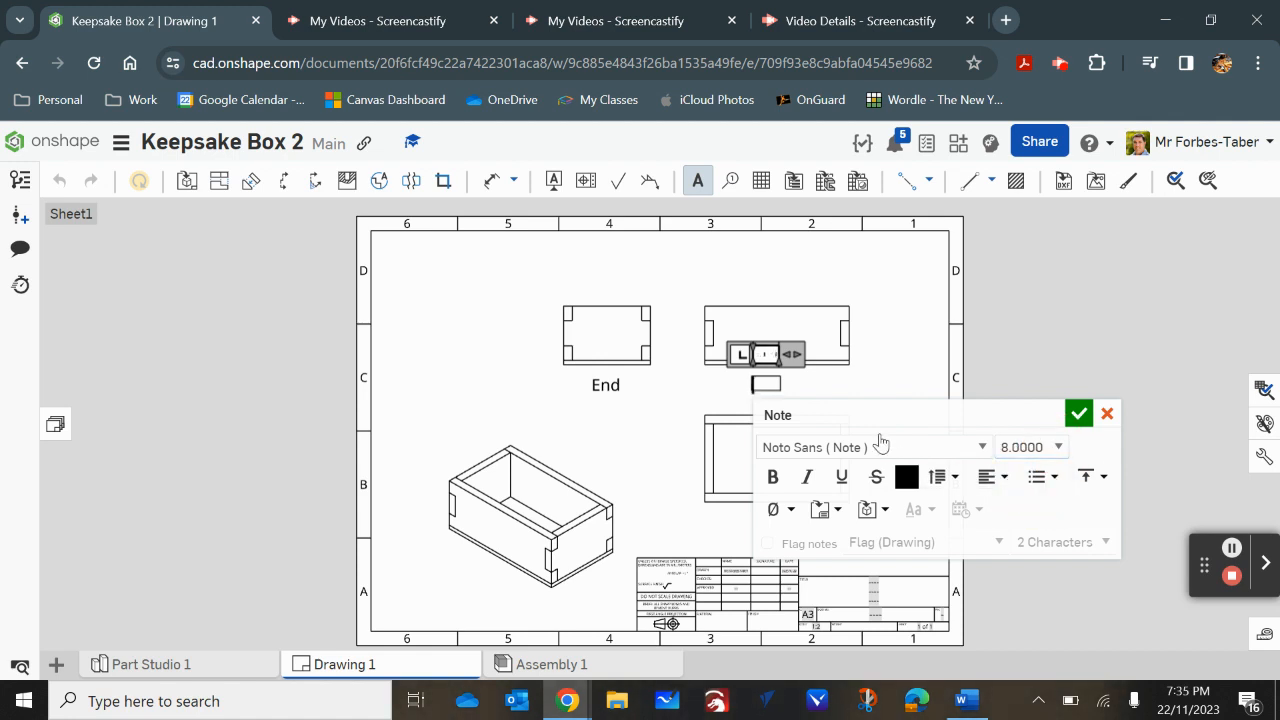
pyautogui.write('Side')
pyautogui.click(1079, 413)
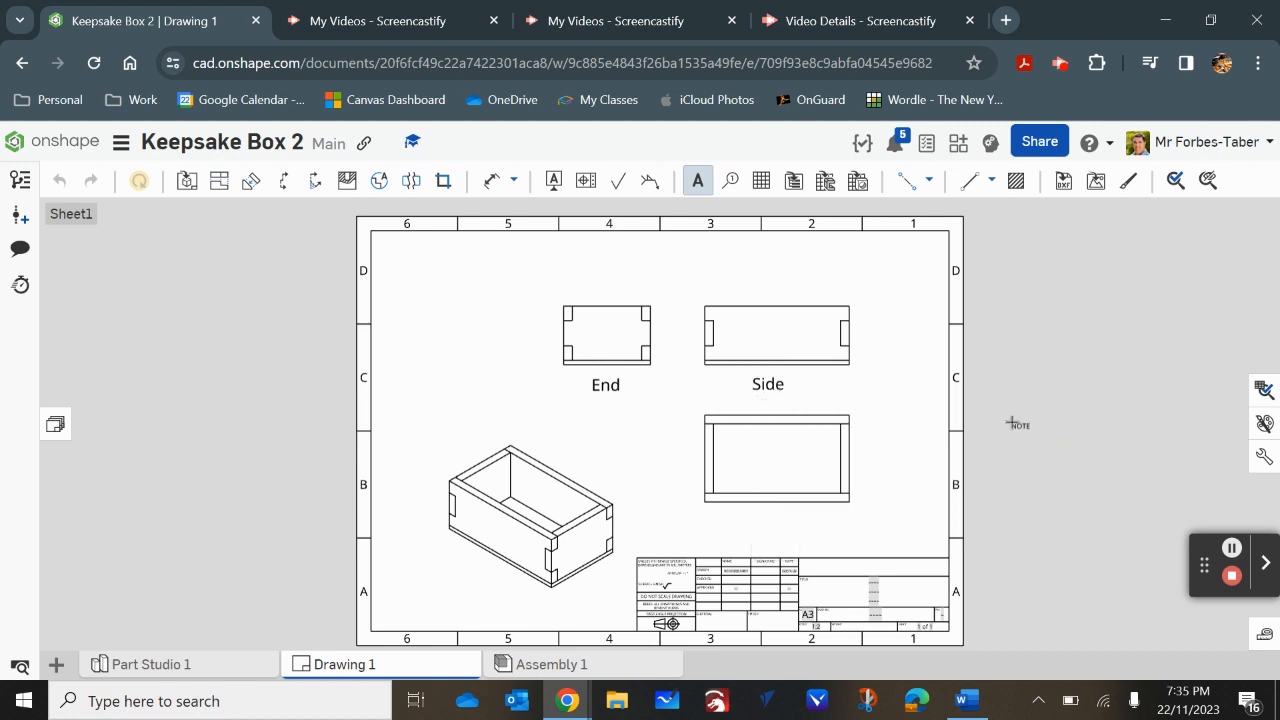
# Add the note "Top" beneath the top view with a text height of 8
pyautogui.click(751, 527)
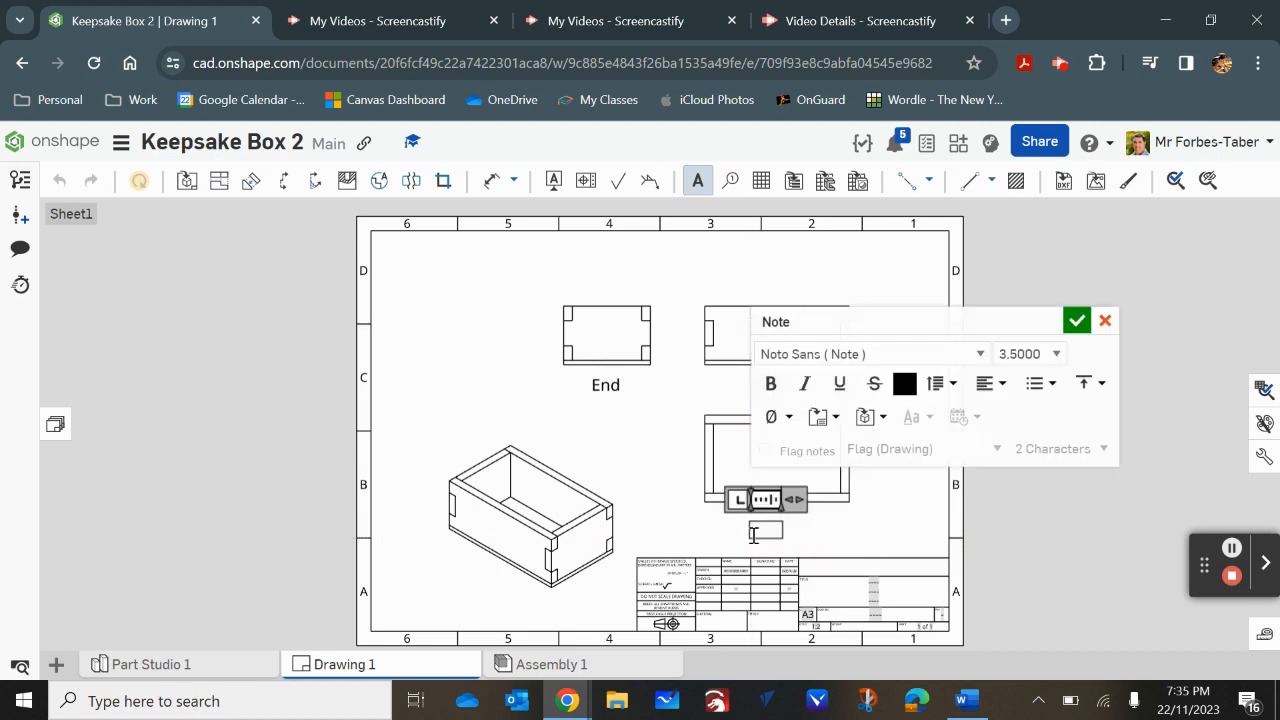
pyautogui.click(1057, 355)
pyautogui.click(1020, 408)
pyautogui.write('Top')
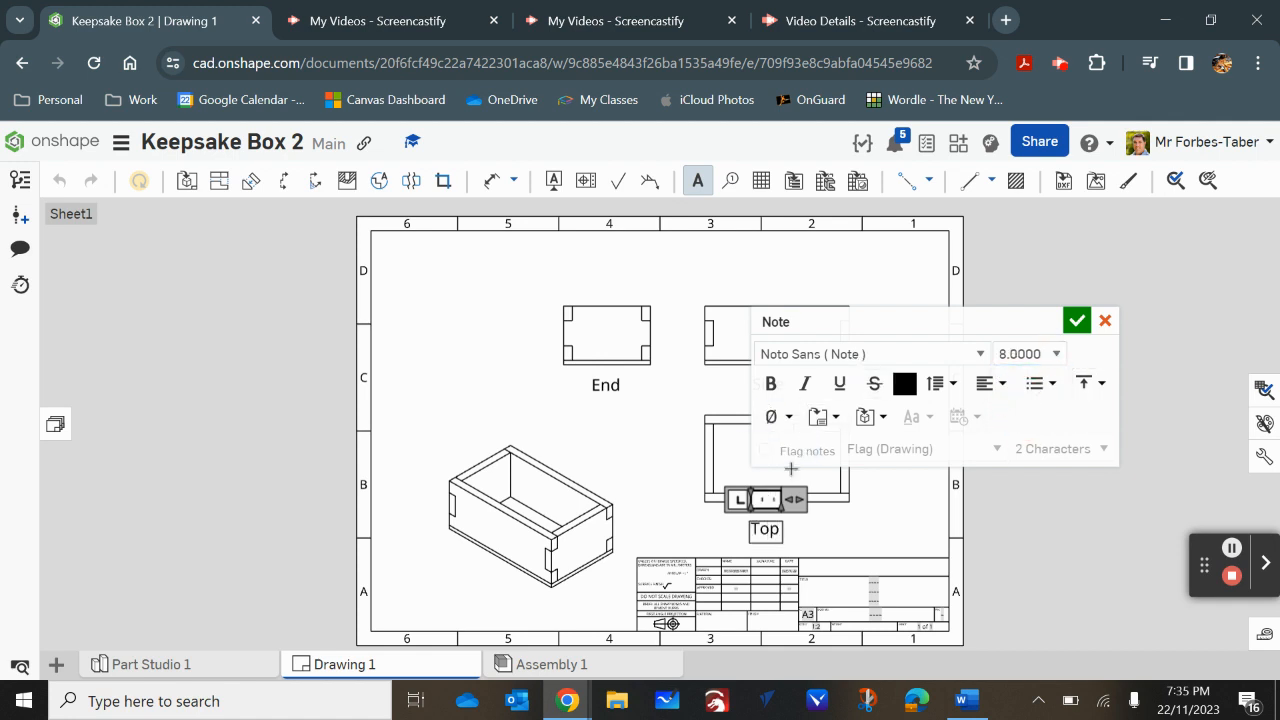
pyautogui.click(1076, 321)
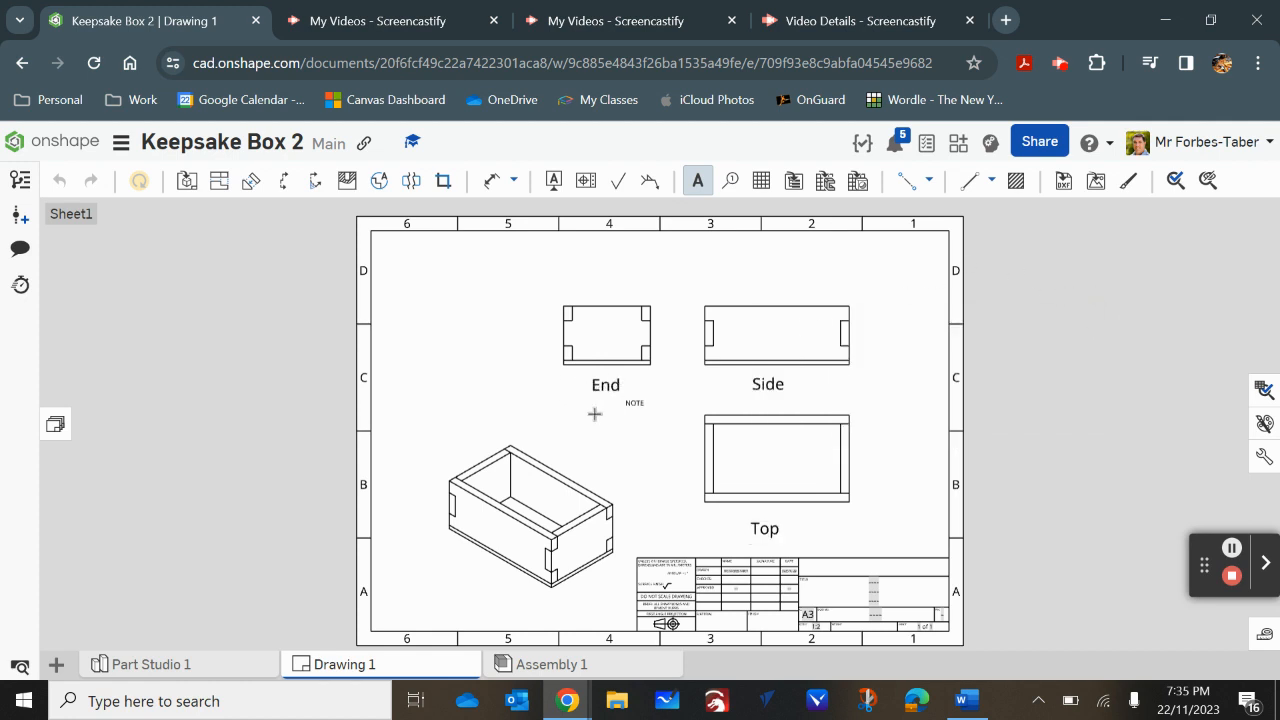
# Leave the Note tool and adjust the positions of the End and Side labels beneath their views
pyautogui.click(697, 181)
pyautogui.click(603, 388)
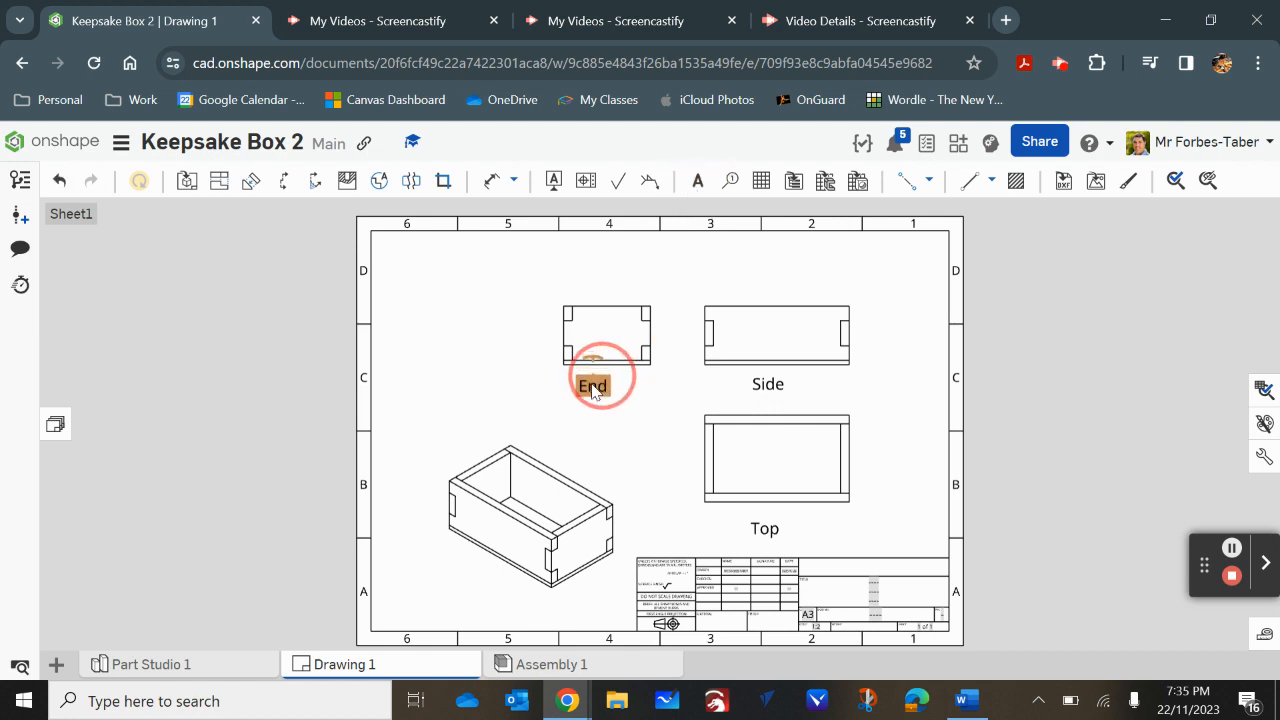
pyautogui.moveTo(603, 390); pyautogui.dragTo(606, 391)
pyautogui.moveTo(777, 387); pyautogui.dragTo(772, 386)
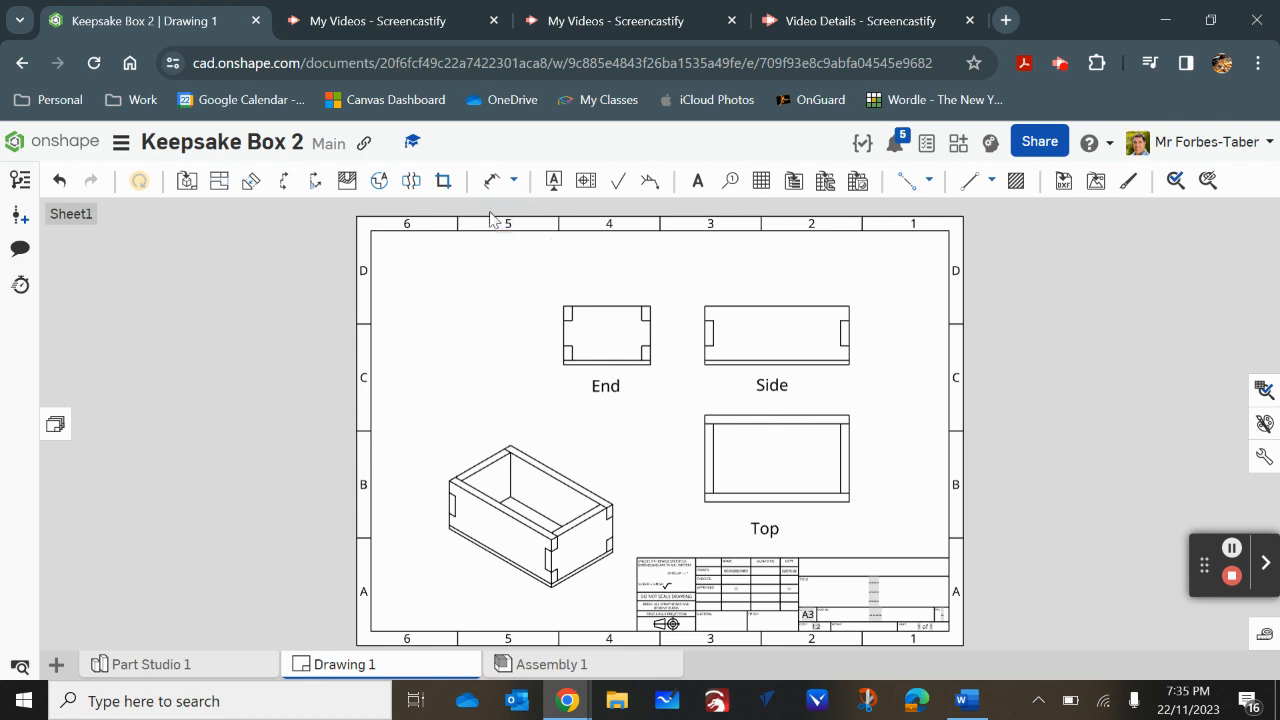
# Dimension the middle, lower and upper joint segments along the left edge of the End view, aligning the dimensions in one line
pyautogui.click(491, 180)
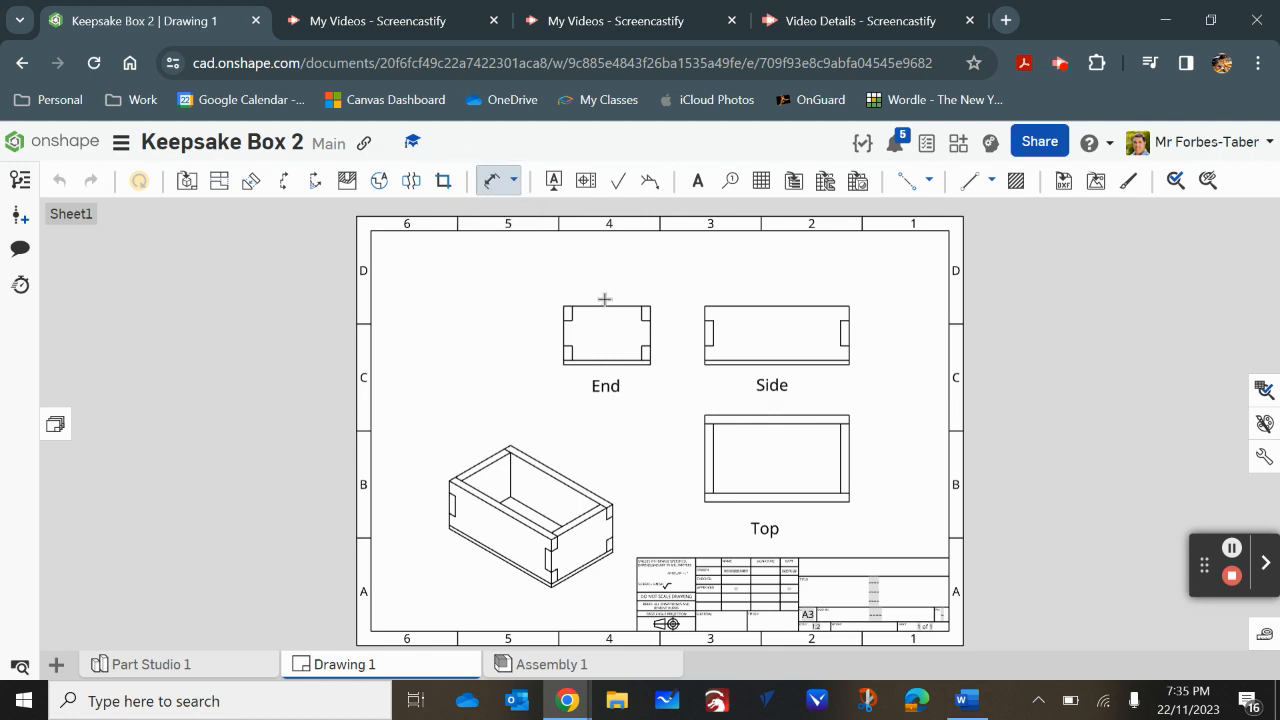
pyautogui.click(565, 333)
pyautogui.click(547, 333)
pyautogui.scroll(5, 548, 333)
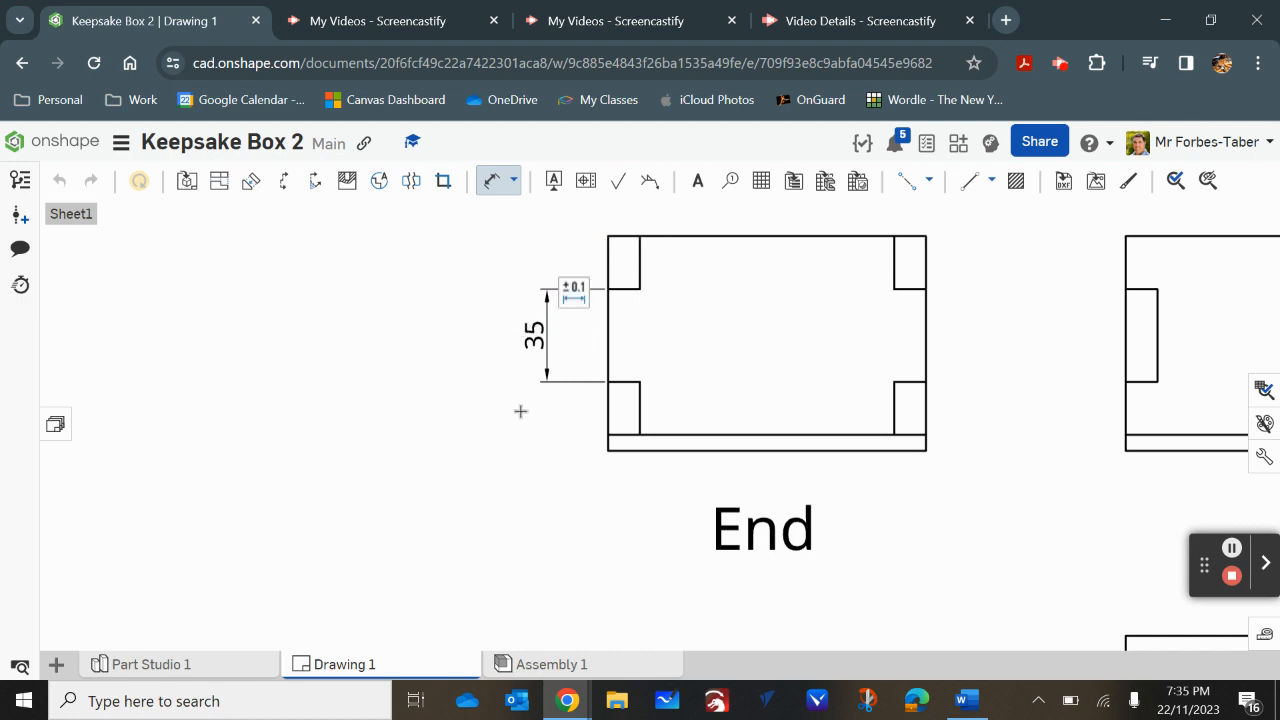
pyautogui.scroll(-2, 520, 411)
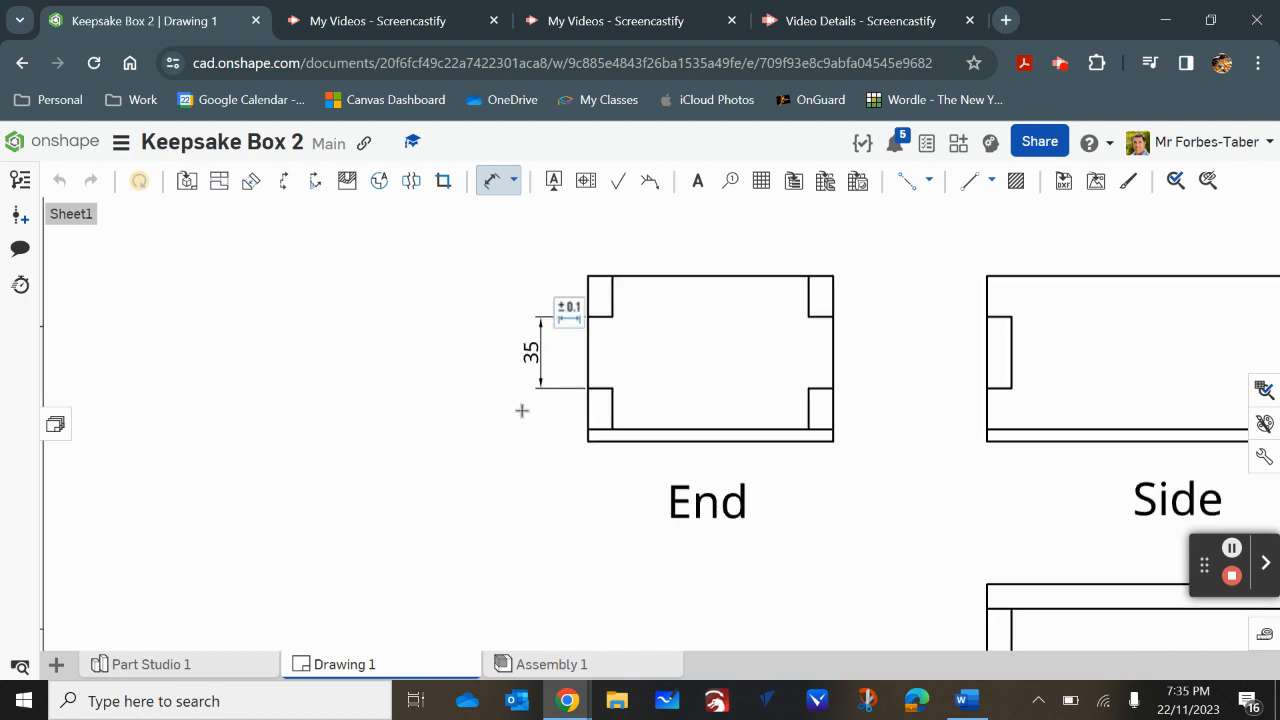
pyautogui.click(590, 408)
pyautogui.click(541, 408)
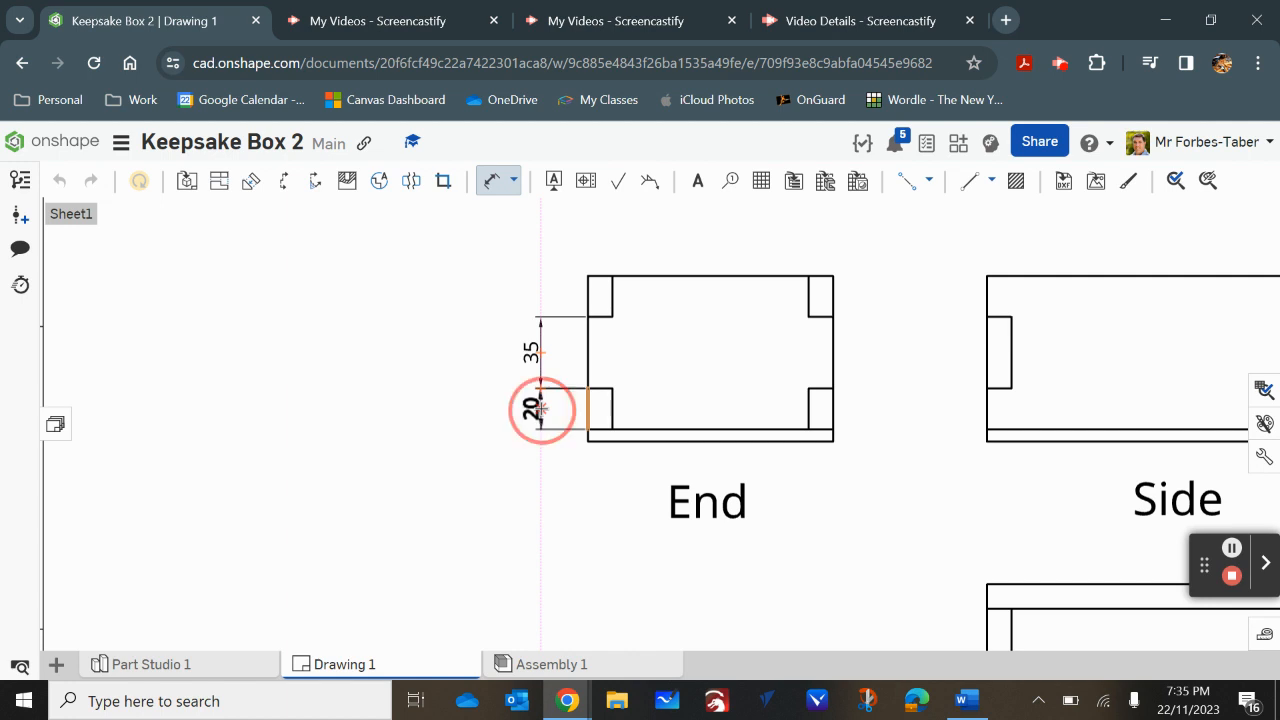
pyautogui.click(590, 296)
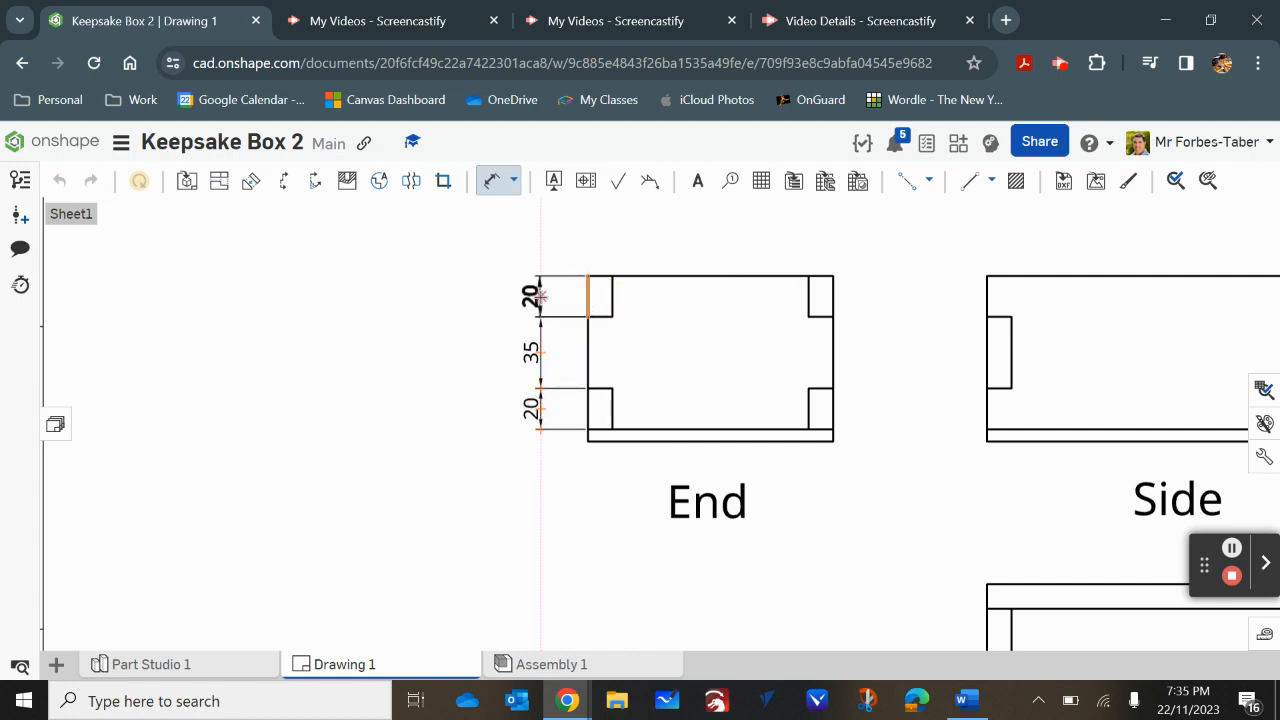
pyautogui.click(540, 296)
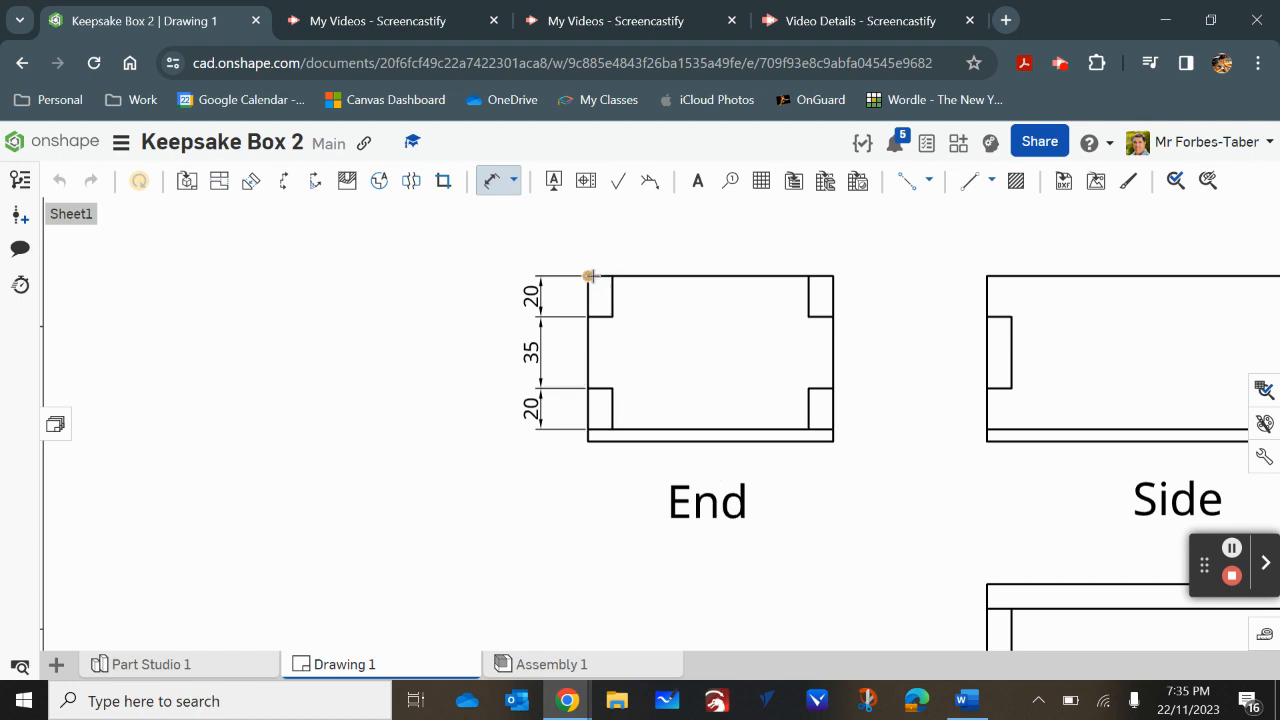
# Dimension the overall width of the End view between its two upper corners, placing it above the view
pyautogui.click(833, 276)
pyautogui.click(590, 276)
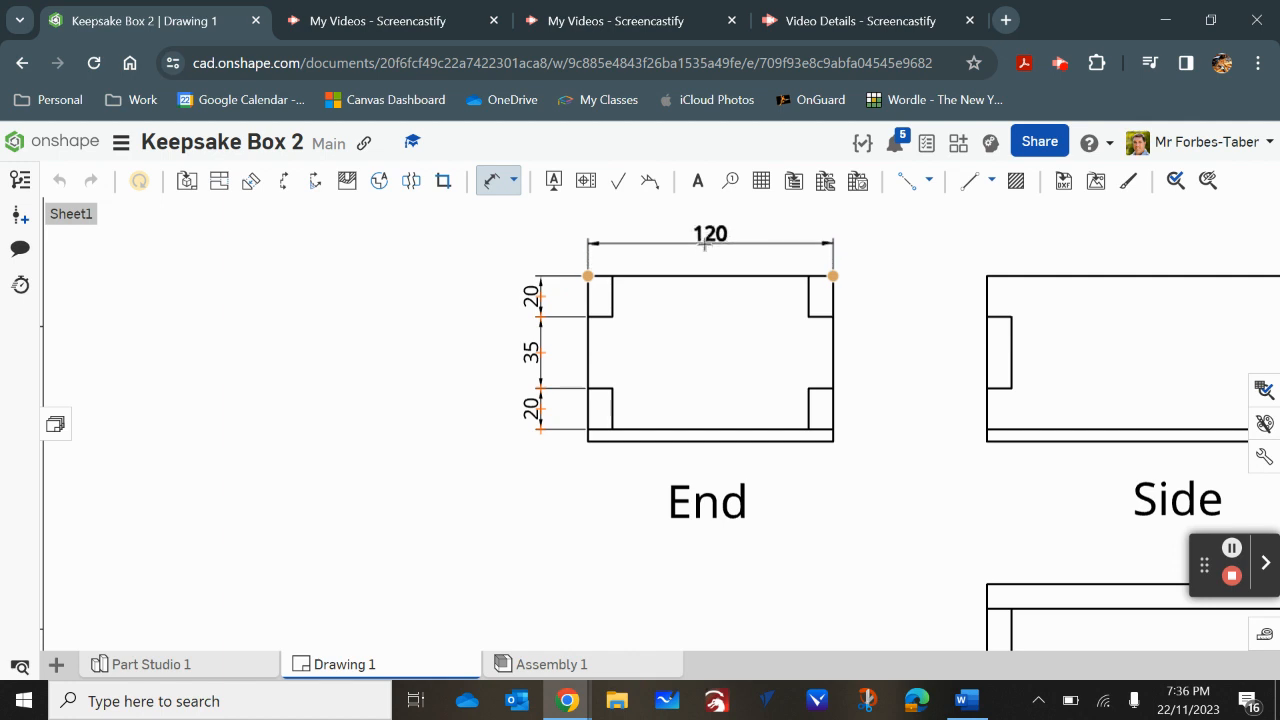
pyautogui.click(704, 244)
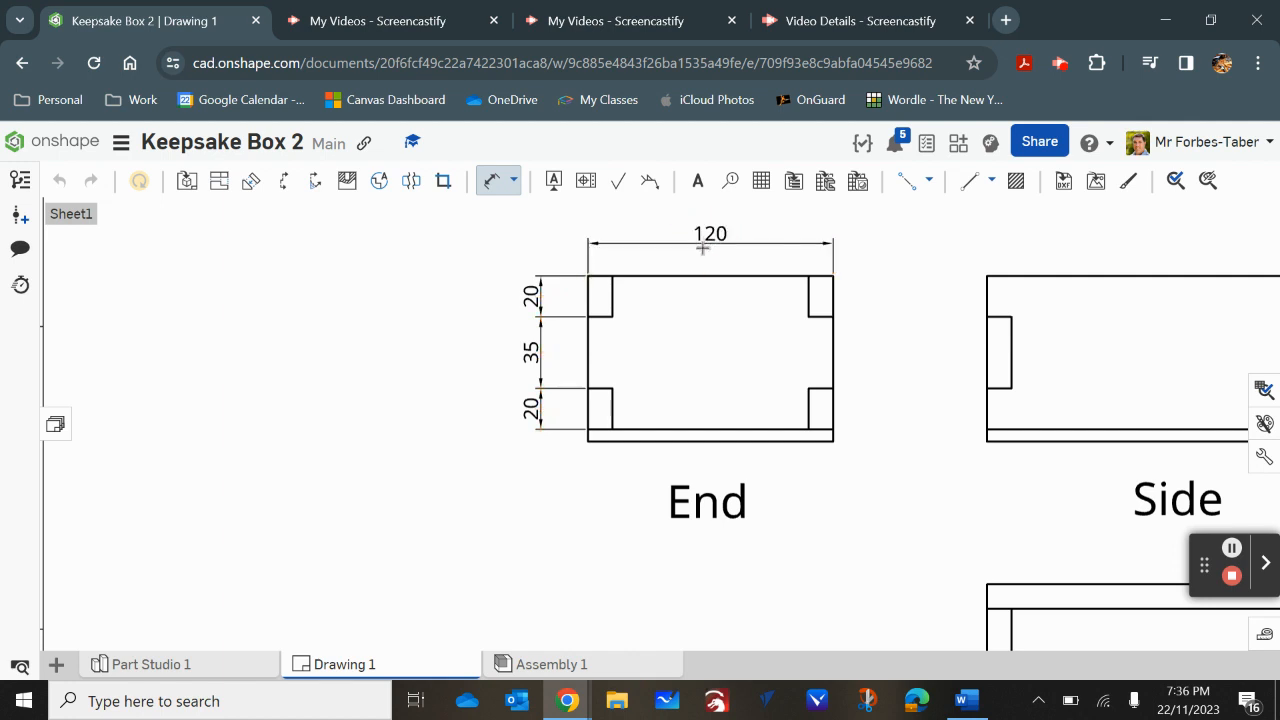
# Dimension the Side view's wall height excluding the base, and its overall length above the view in line with the End view's width dimension
pyautogui.click(986, 276)
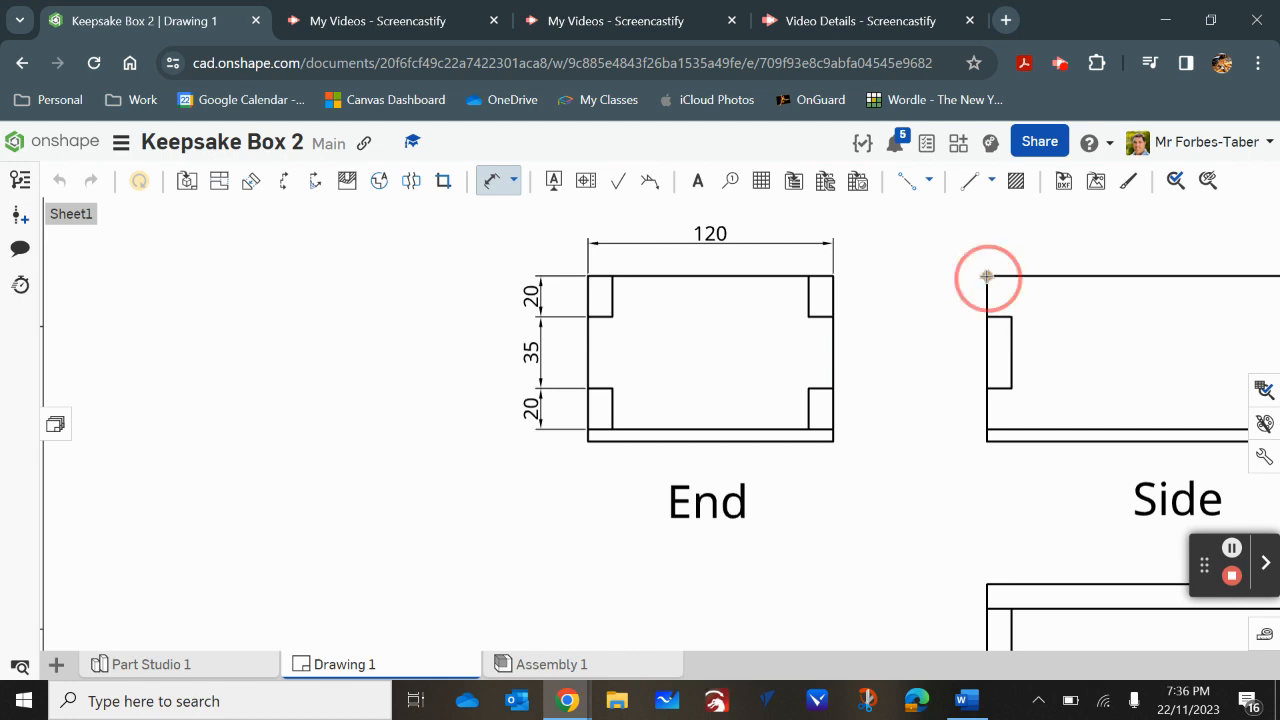
pyautogui.click(987, 429)
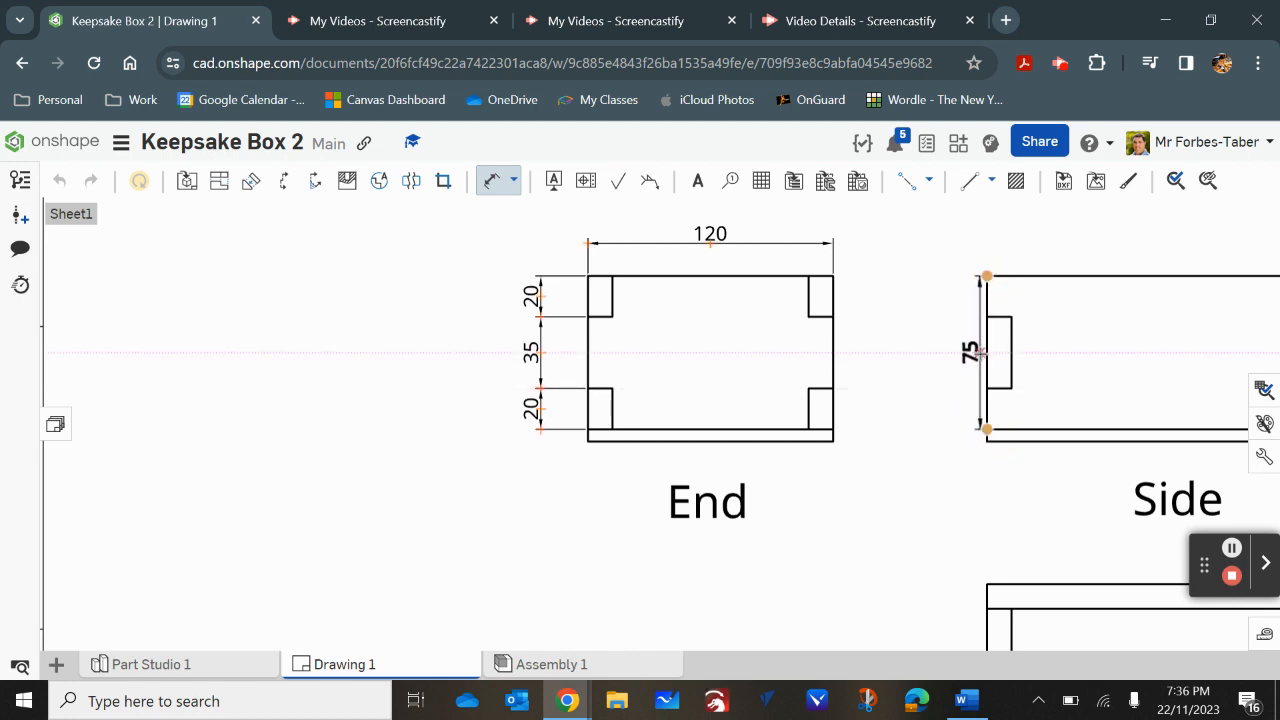
pyautogui.click(970, 352)
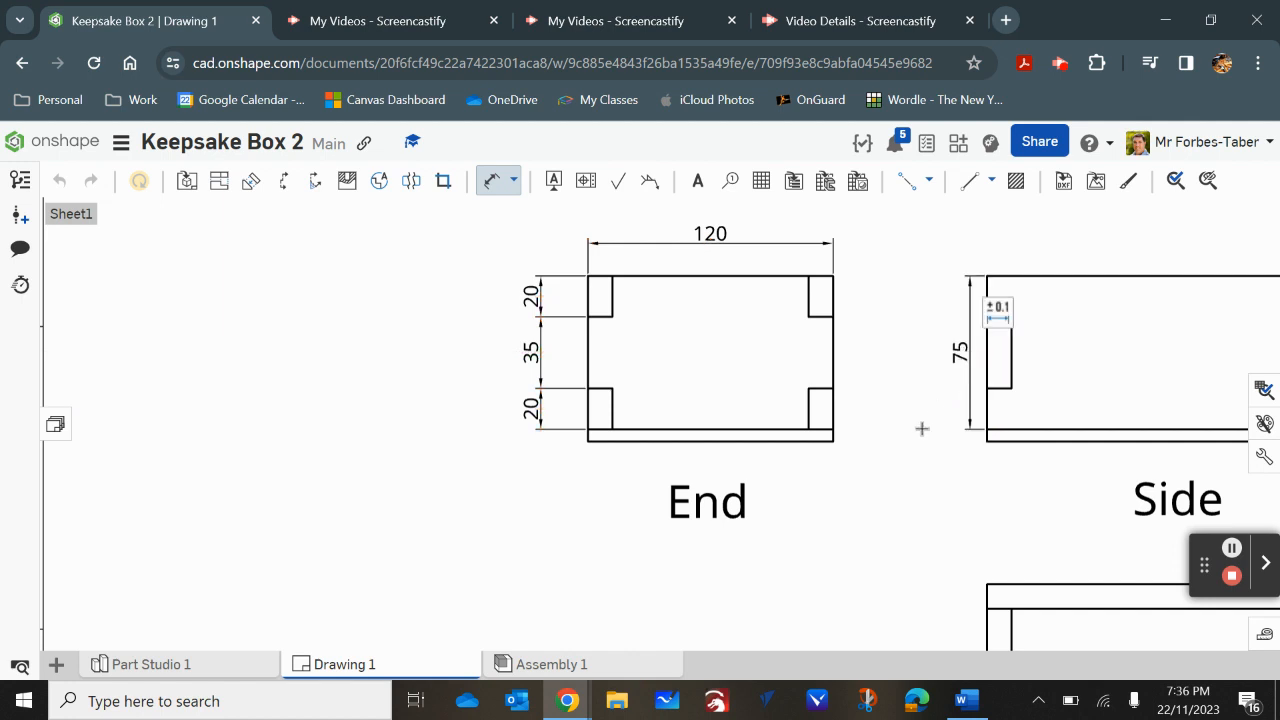
pyautogui.scroll(-4, 985, 468)
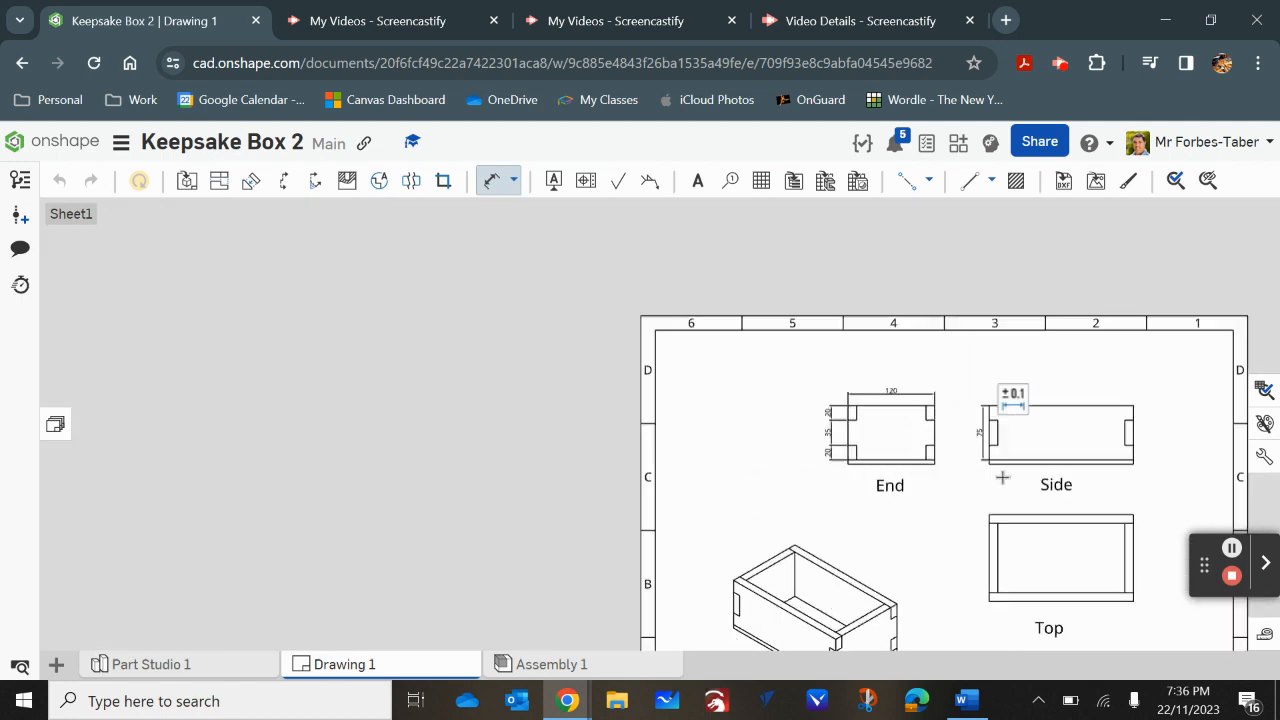
pyautogui.moveTo(1054, 484); pyautogui.dragTo(733, 396, button='middle')
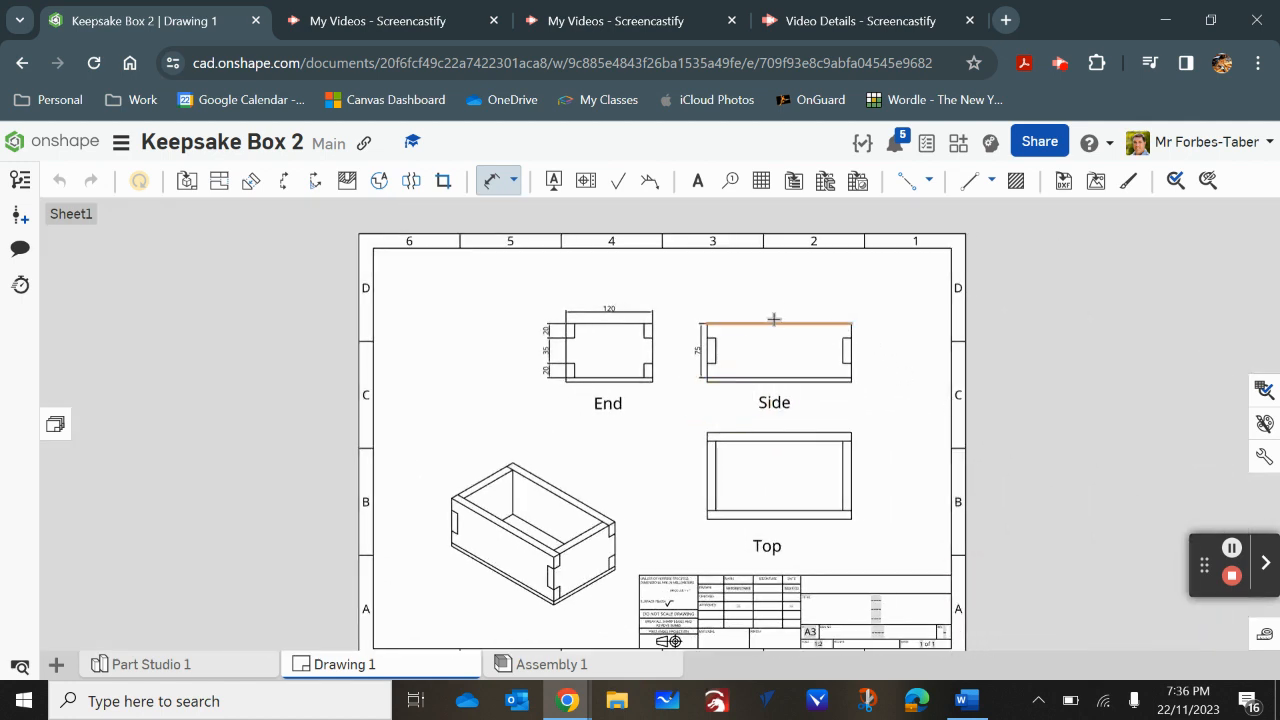
pyautogui.click(773, 322)
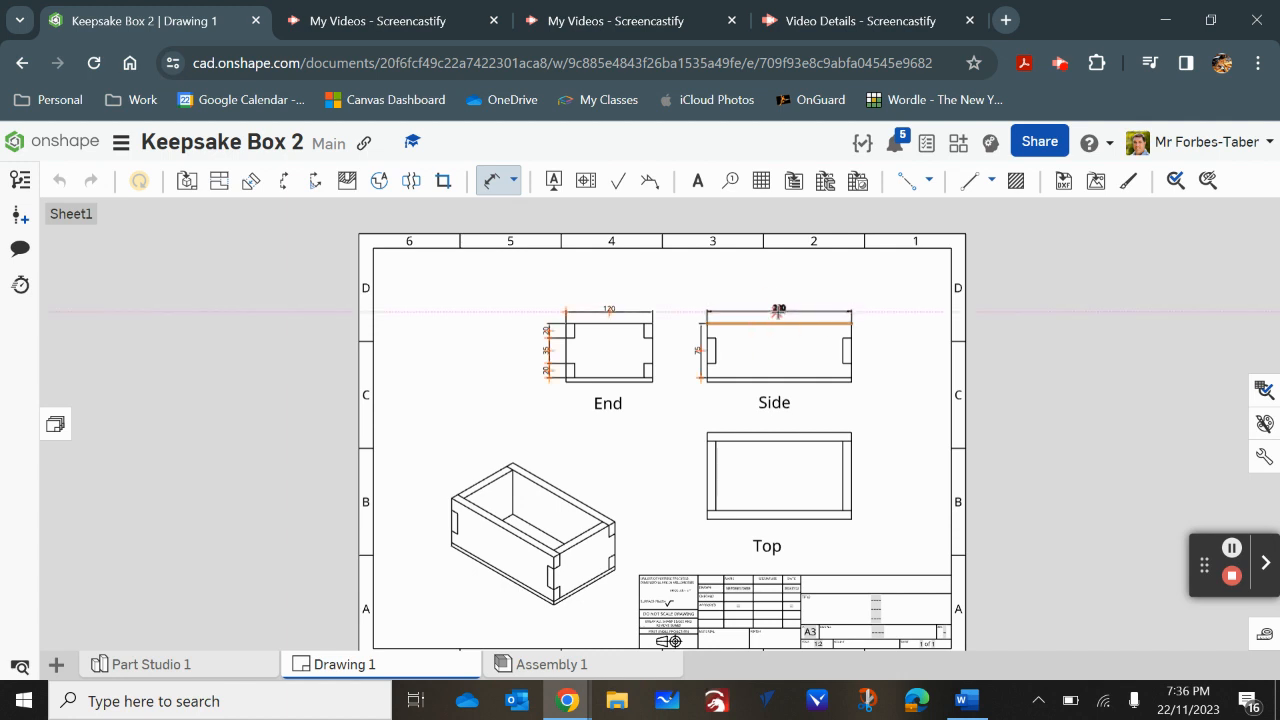
pyautogui.click(778, 310)
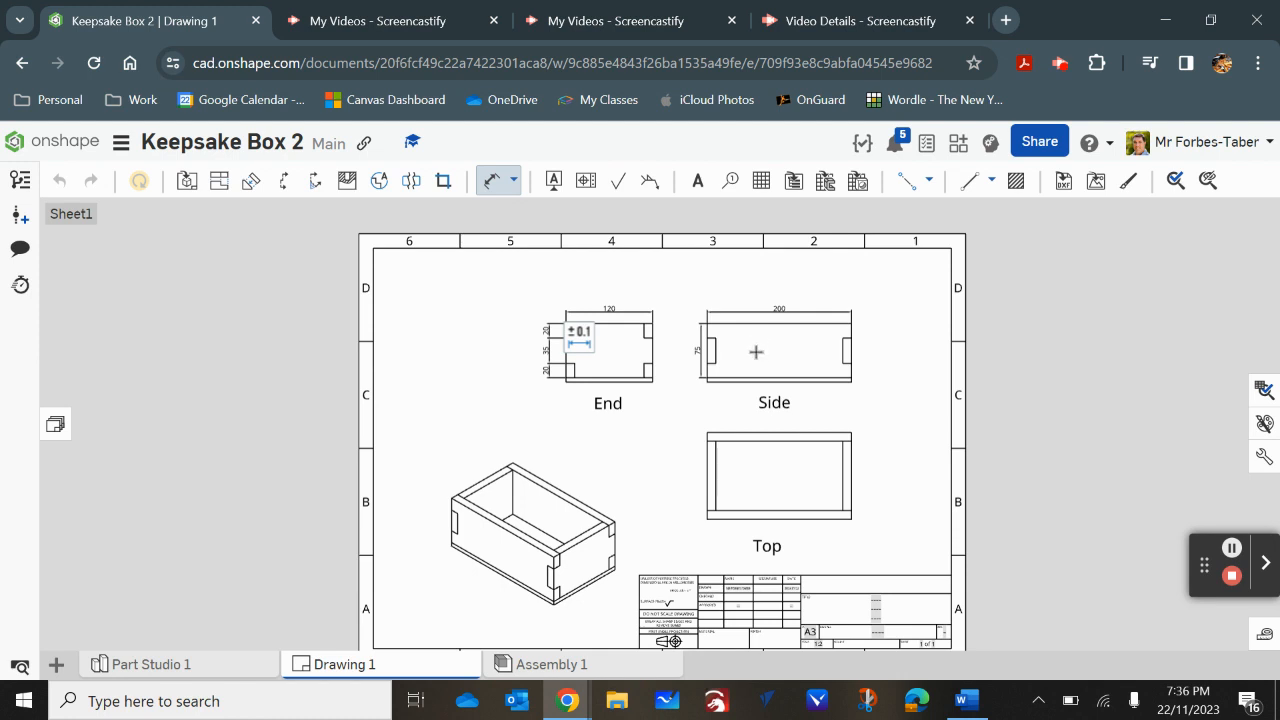
# Dimension the thickness of the base at the lower right corner of the Side view, placing it outside the view
pyautogui.scroll(2, 676, 385)
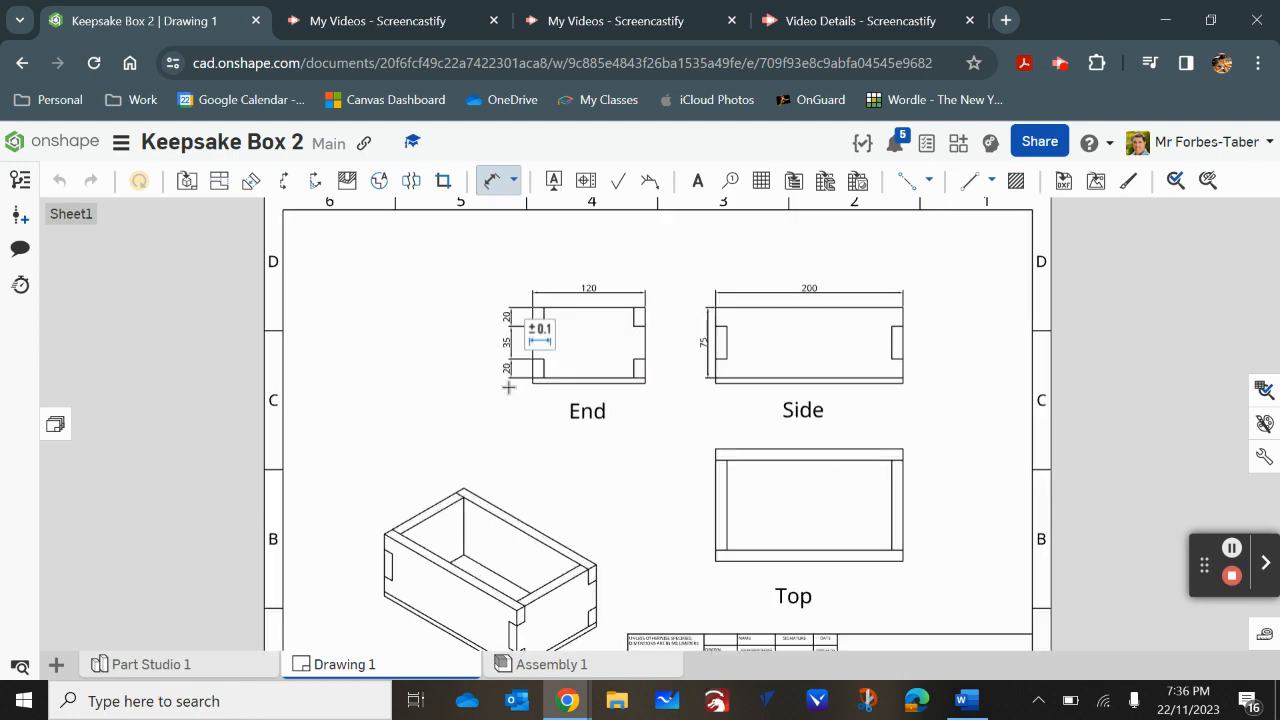
pyautogui.click(903, 379)
pyautogui.click(934, 378)
# Dimension the left end panel's thickness above the Top view and the upper side panel's thickness to the left of it
pyautogui.click(722, 480)
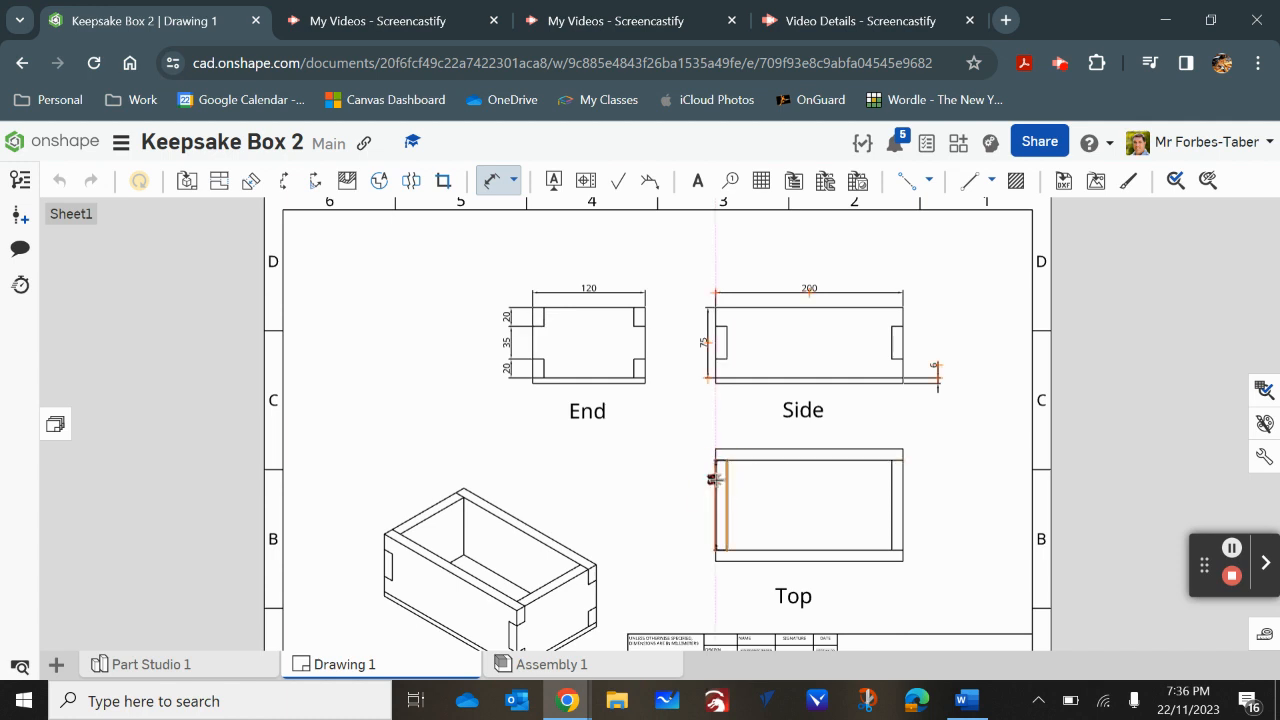
pyautogui.click(714, 480)
pyautogui.click(718, 420)
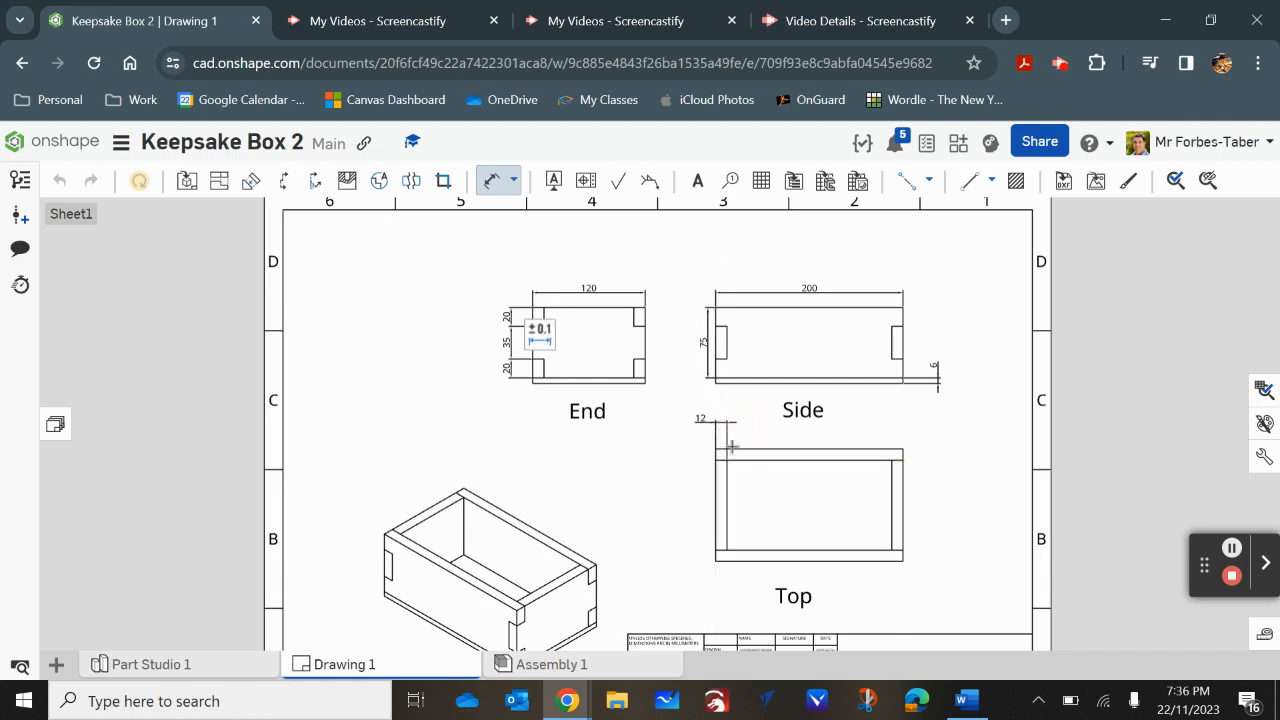
pyautogui.click(736, 452)
pyautogui.click(738, 460)
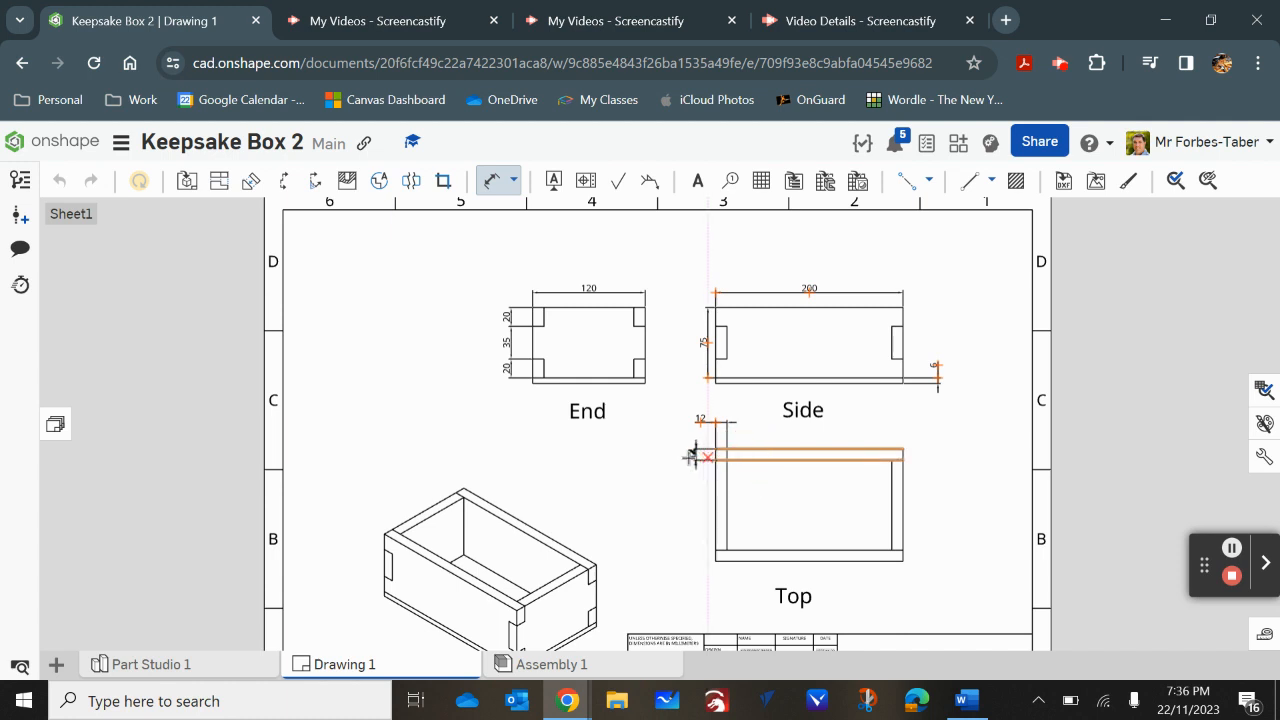
pyautogui.click(686, 451)
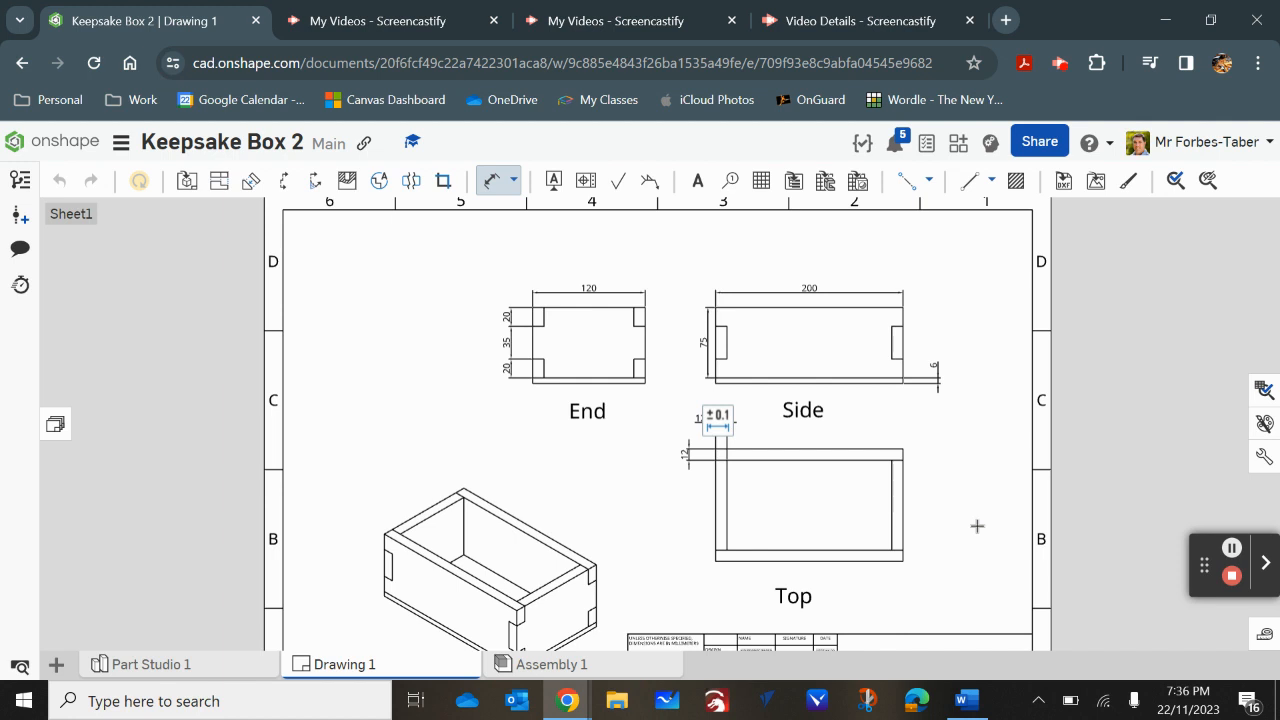
pyautogui.scroll(-2, 969, 493)
pyautogui.moveTo(957, 473); pyautogui.dragTo(904, 427, button='middle')
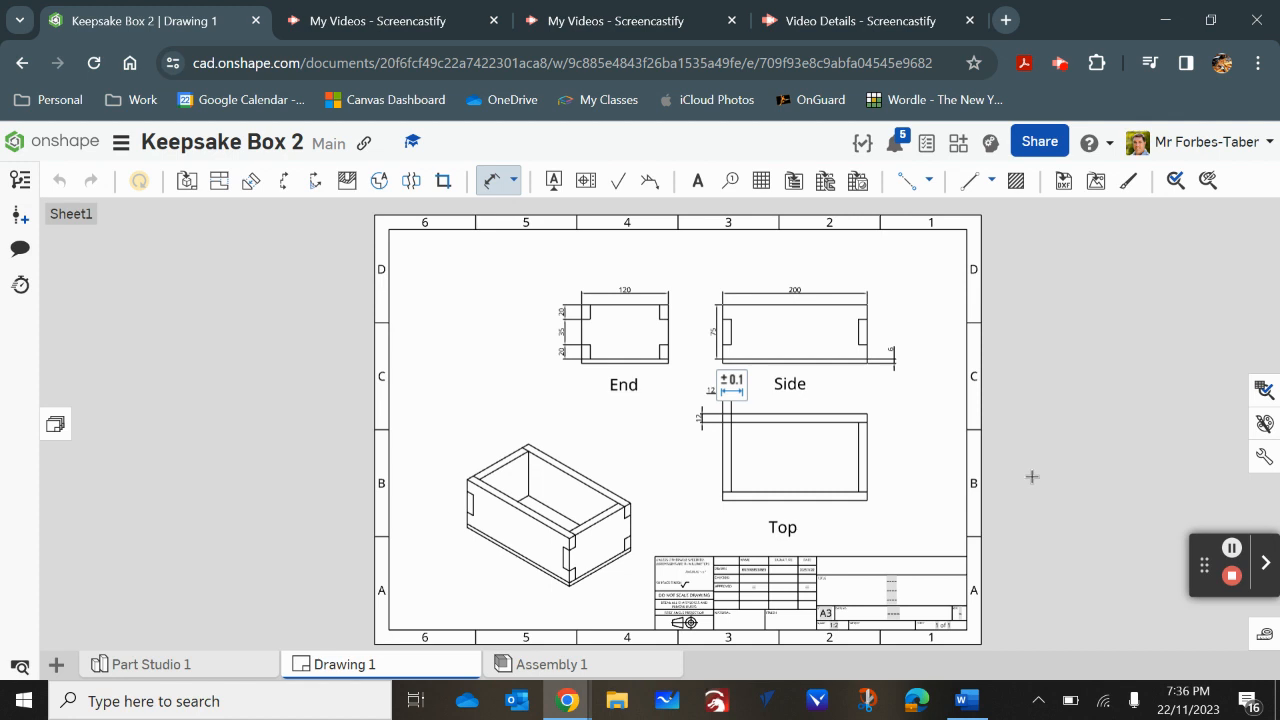